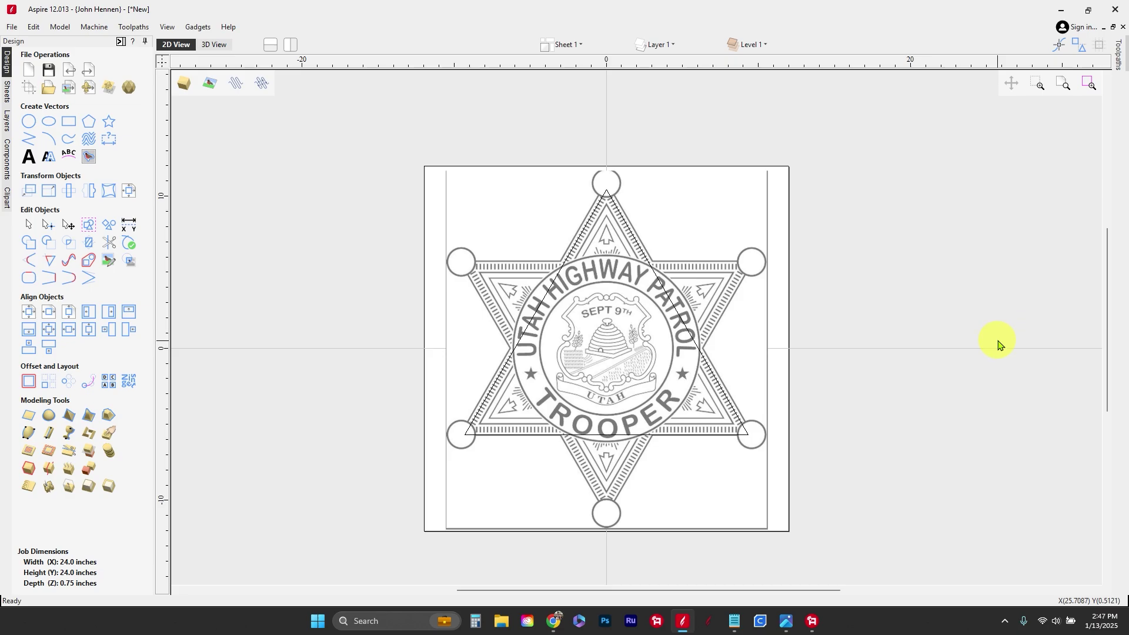
{"action": "left_click", "coordinate": [733, 625]}
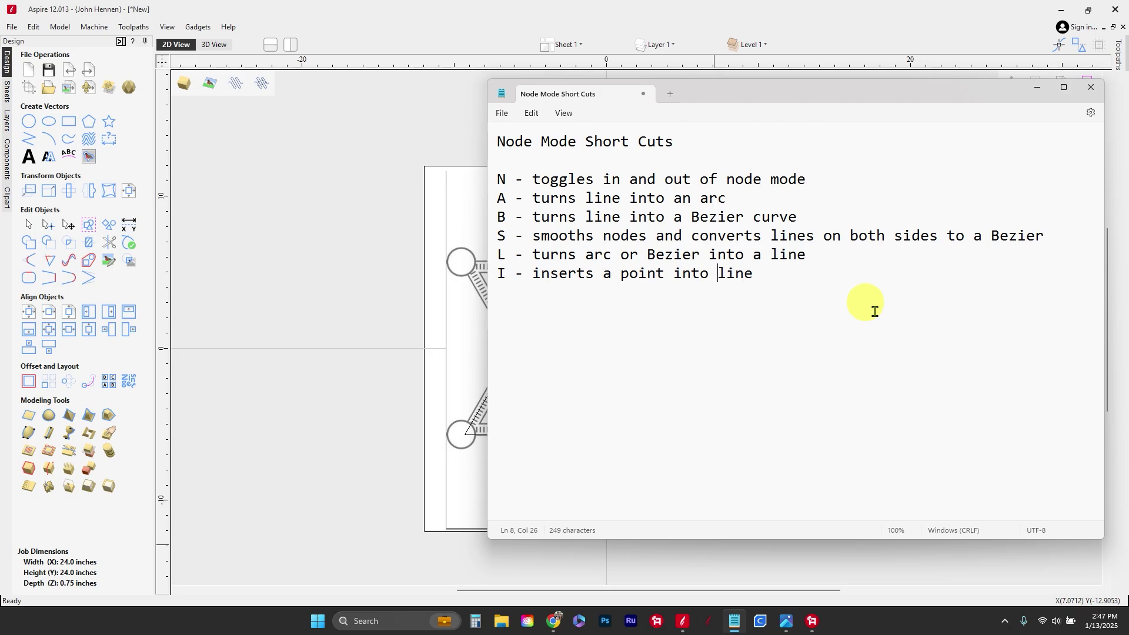
{"action": "left_click", "coordinate": [460, 35]}
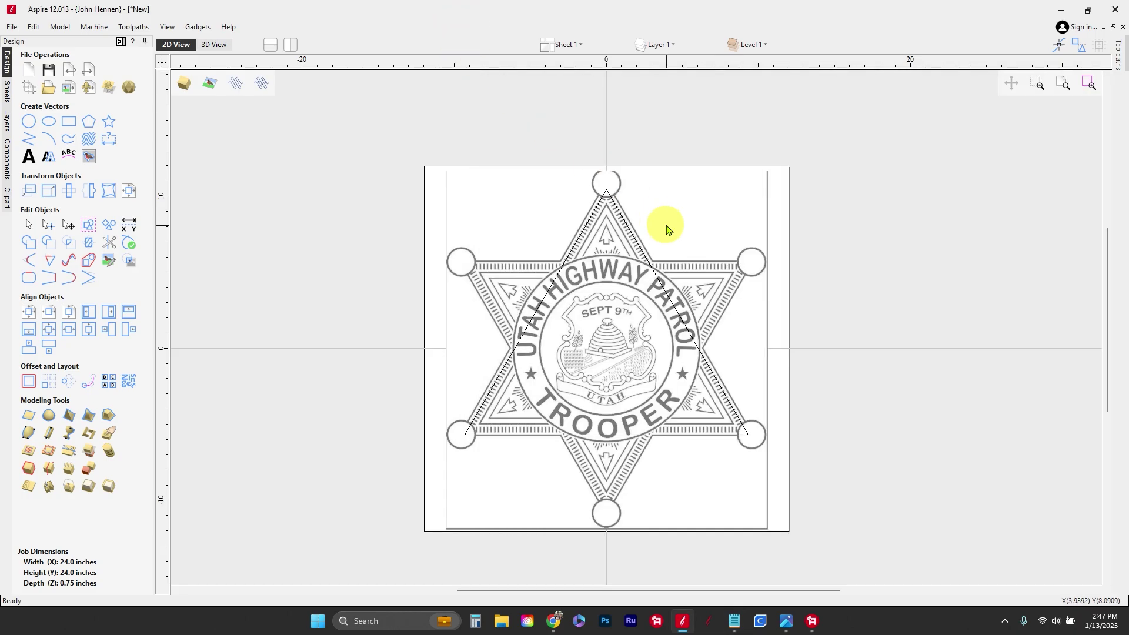
Draw a three-sided polygon, drag it onto the star's lower edge and centre it horizontally in the job.
{"action": "left_click", "coordinate": [713, 374]}
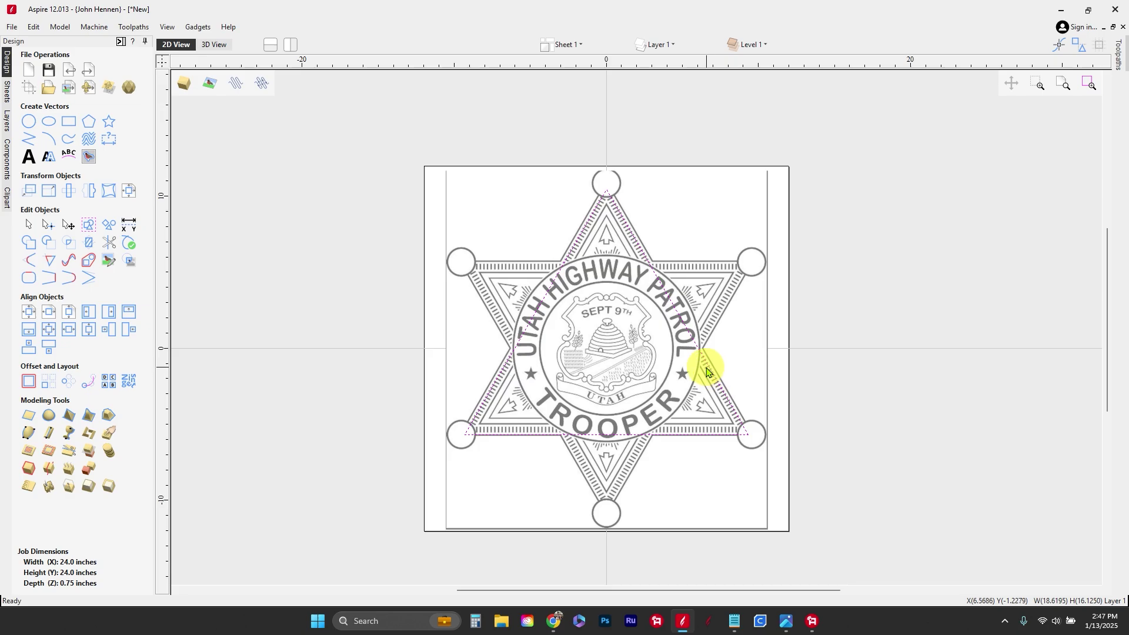
{"action": "key", "text": "Escape"}
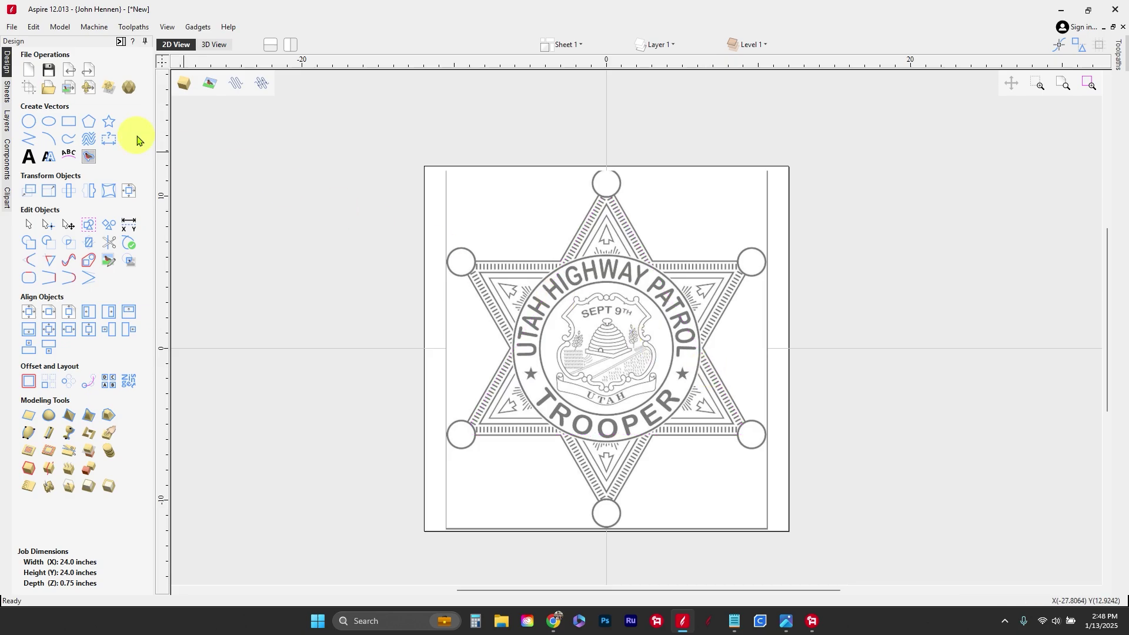
{"action": "left_click", "coordinate": [87, 124]}
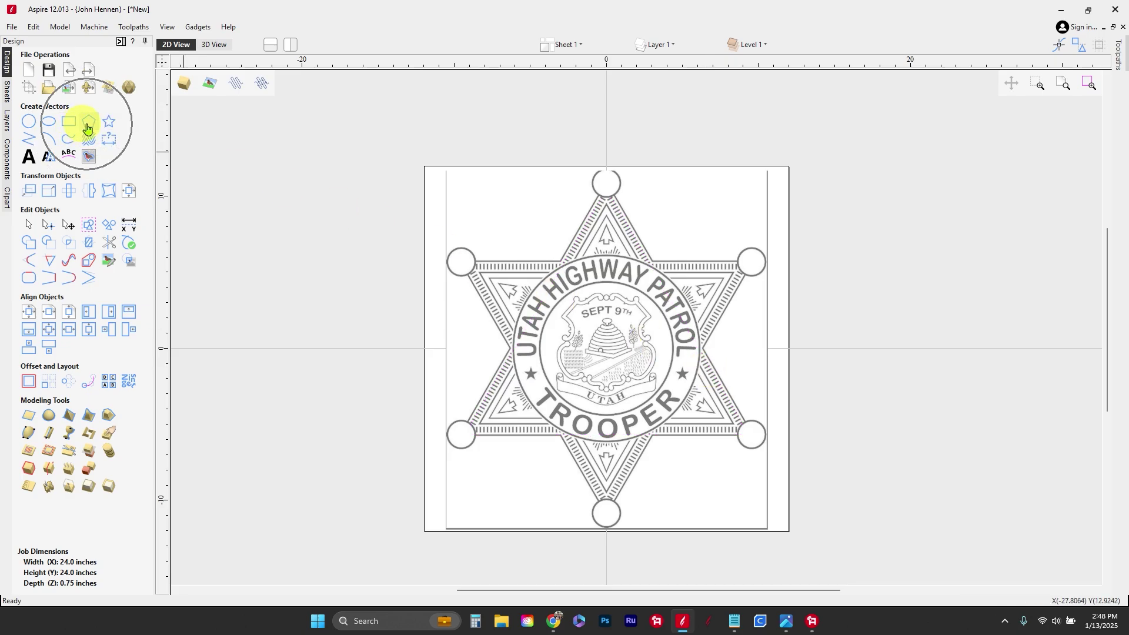
{"action": "left_click", "coordinate": [354, 349]}
{"action": "key", "text": "Escape"}
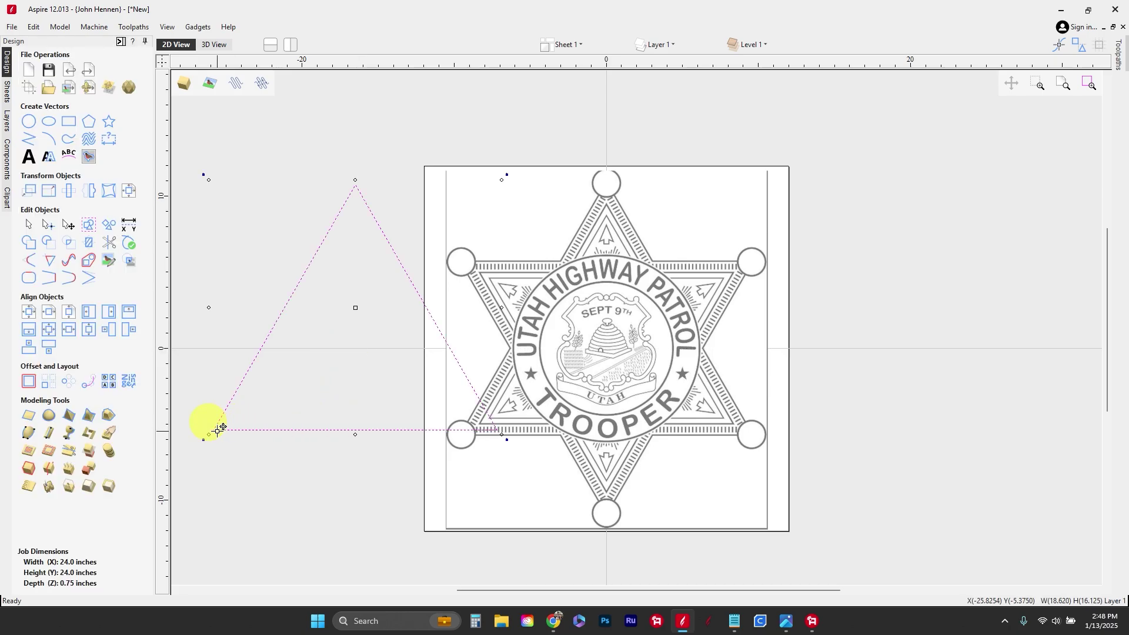
{"action": "left_click_drag", "start_coordinate": [219, 431], "coordinate": [463, 431]}
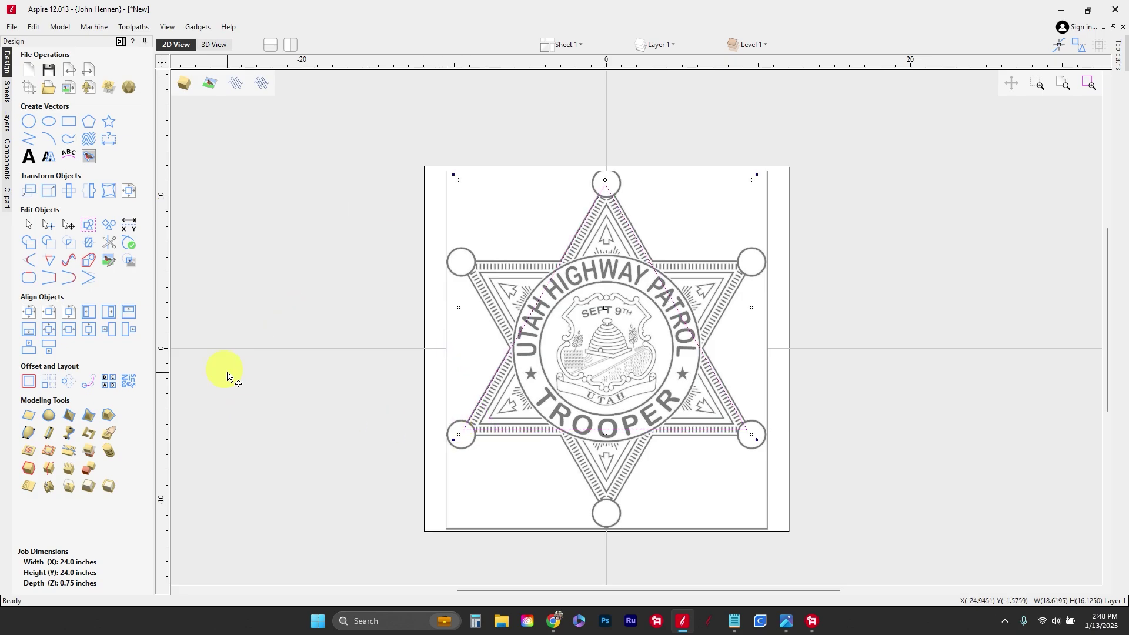
{"action": "left_click", "coordinate": [60, 318]}
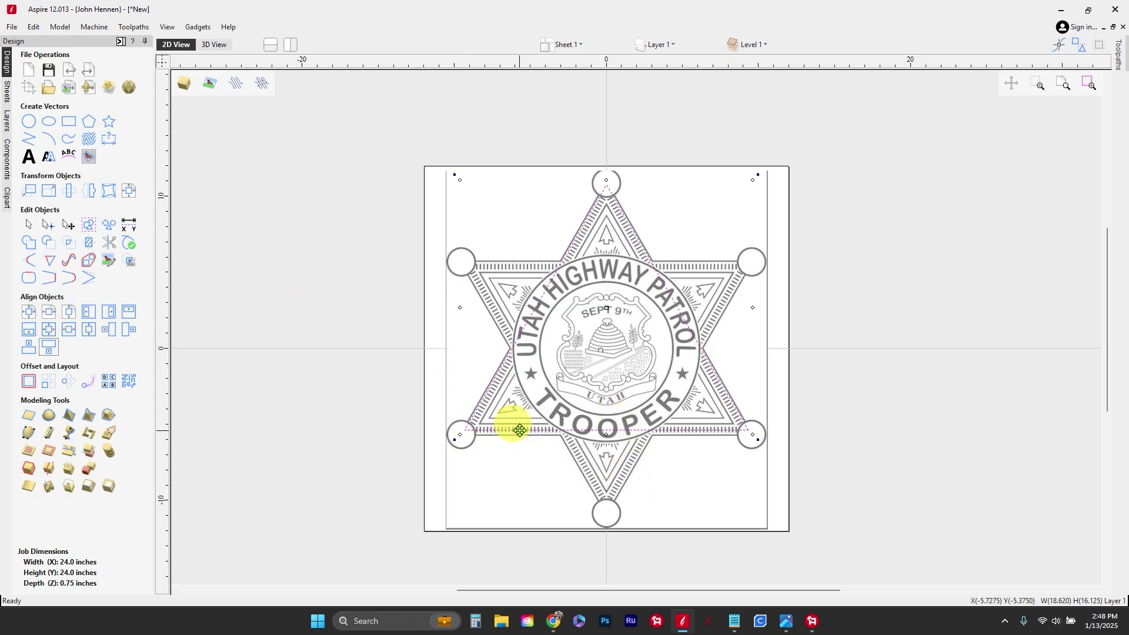
Nudge the triangle down onto the star's base and pull its apex up into the top circle.
{"action": "scroll", "coordinate": [520, 430], "scroll_direction": "up", "scroll_amount": 7}
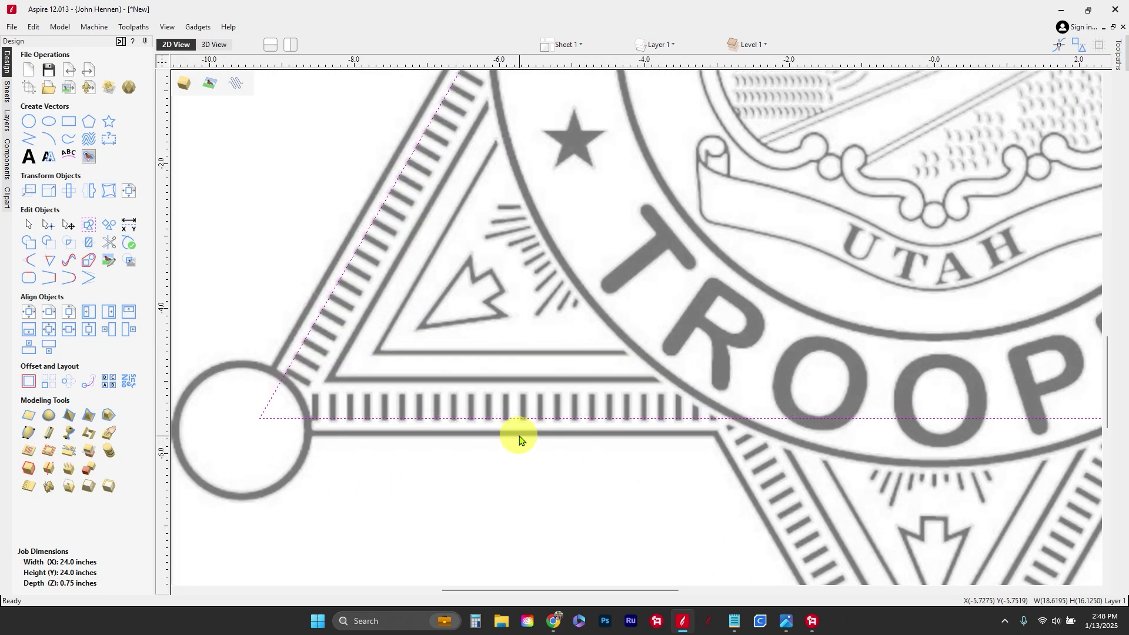
{"action": "key", "text": "Down"}
{"action": "key", "text": "Down"}
{"action": "key", "text": "Down"}
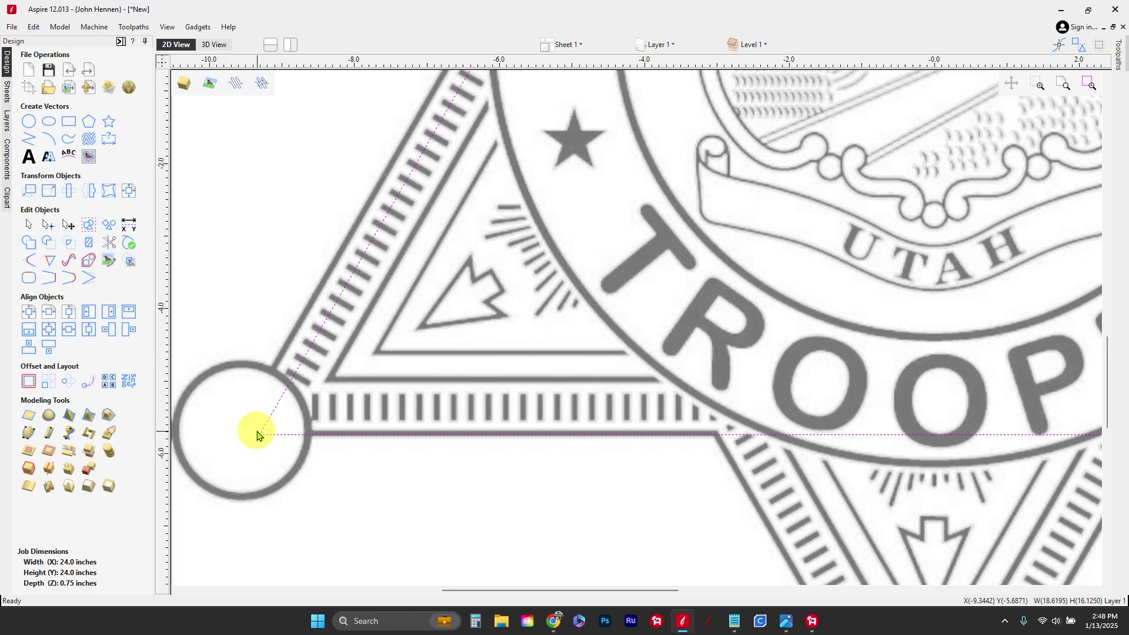
{"action": "scroll", "coordinate": [229, 416], "scroll_direction": "down", "scroll_amount": 2}
{"action": "scroll", "coordinate": [229, 416], "scroll_direction": "down", "scroll_amount": 2}
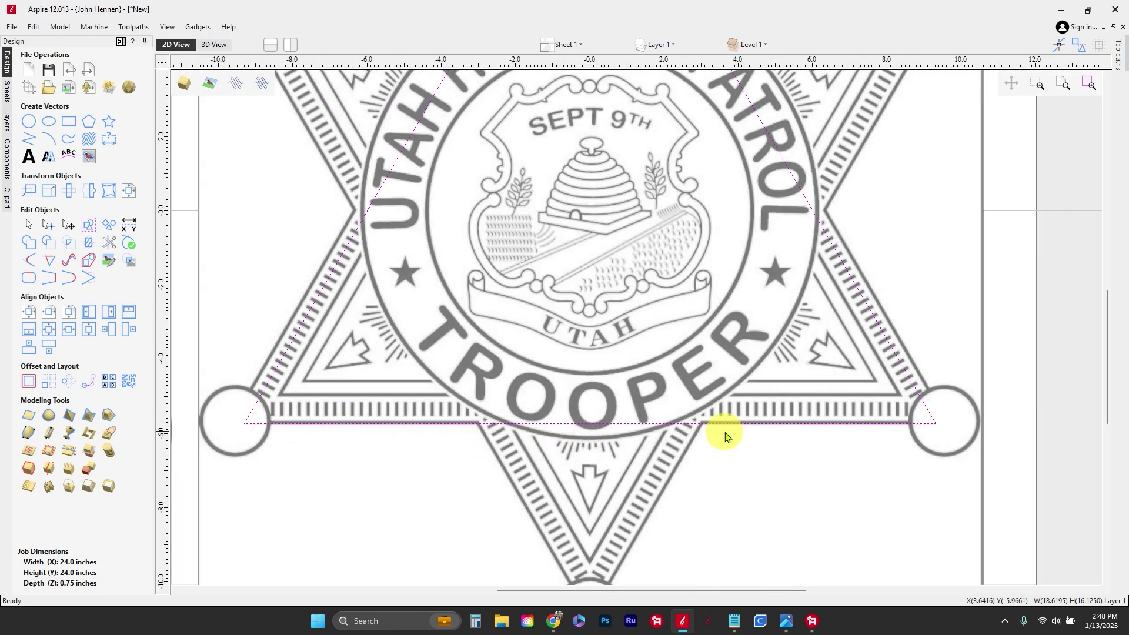
{"action": "scroll", "coordinate": [735, 450], "scroll_direction": "down", "scroll_amount": 4}
{"action": "scroll", "coordinate": [677, 253], "scroll_direction": "up", "scroll_amount": 2}
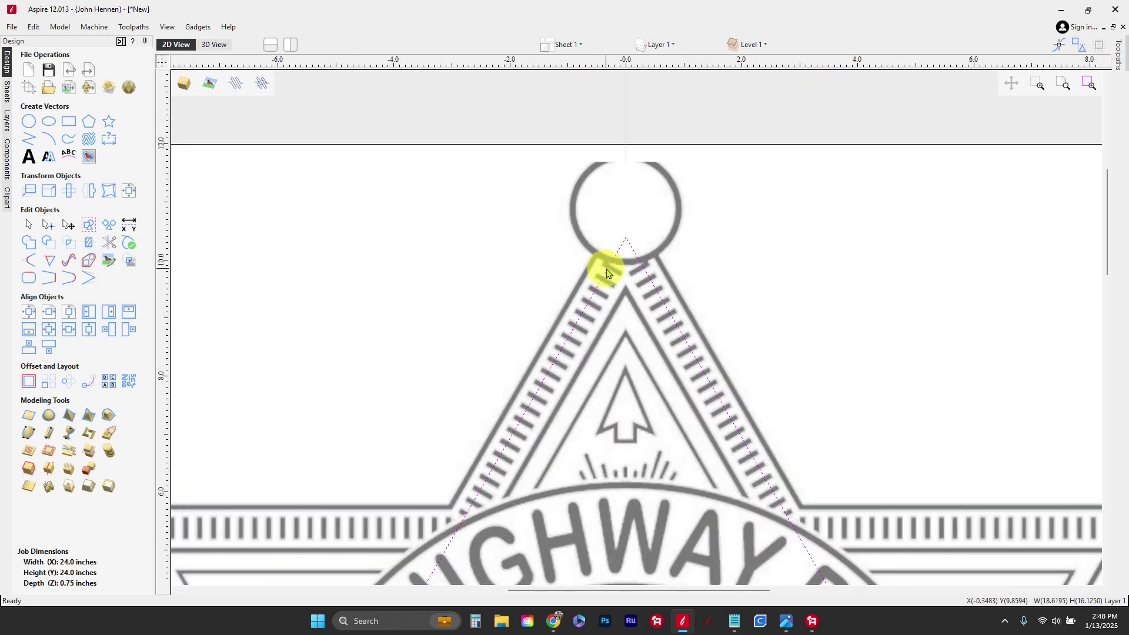
{"action": "scroll", "coordinate": [606, 267], "scroll_direction": "up", "scroll_amount": 2}
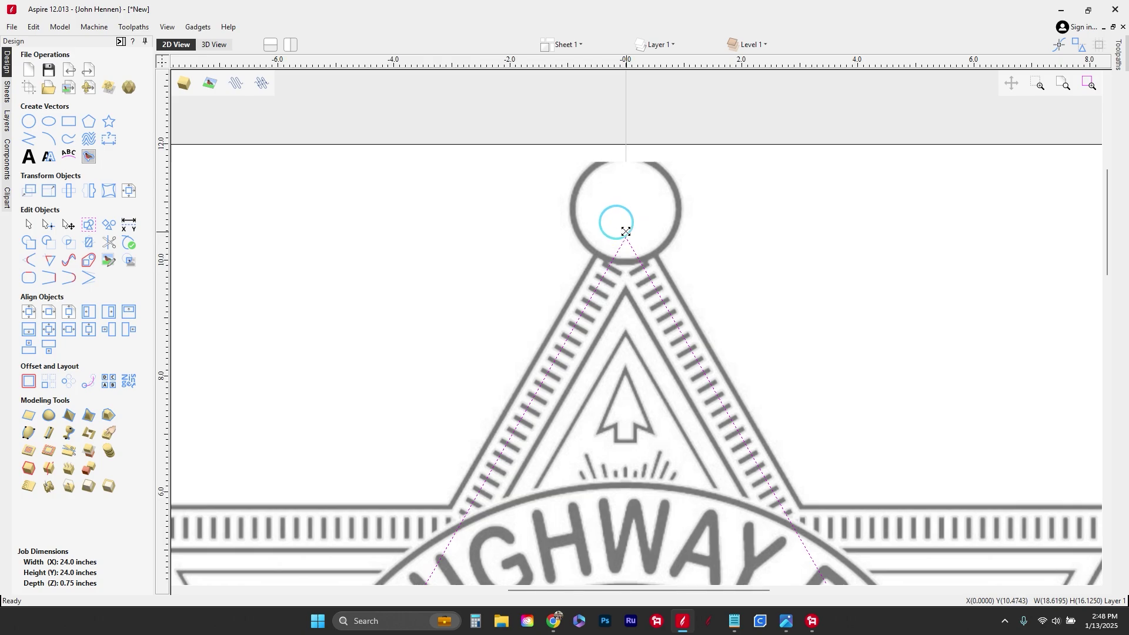
{"action": "left_click_drag", "start_coordinate": [622, 229], "coordinate": [621, 197]}
Fine-tune the triangle so its apex sits at the top circle's centre, about 18.62 × 16.93 inches.
{"action": "scroll", "coordinate": [619, 199], "scroll_direction": "down", "scroll_amount": 6}
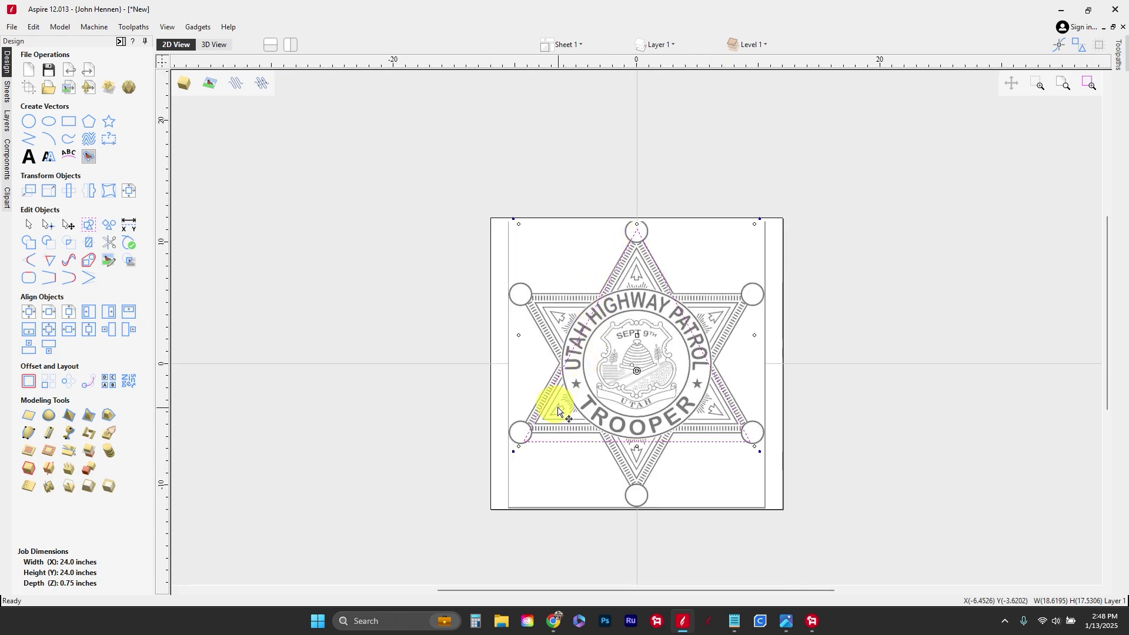
{"action": "left_click_drag", "start_coordinate": [558, 408], "coordinate": [556, 402]}
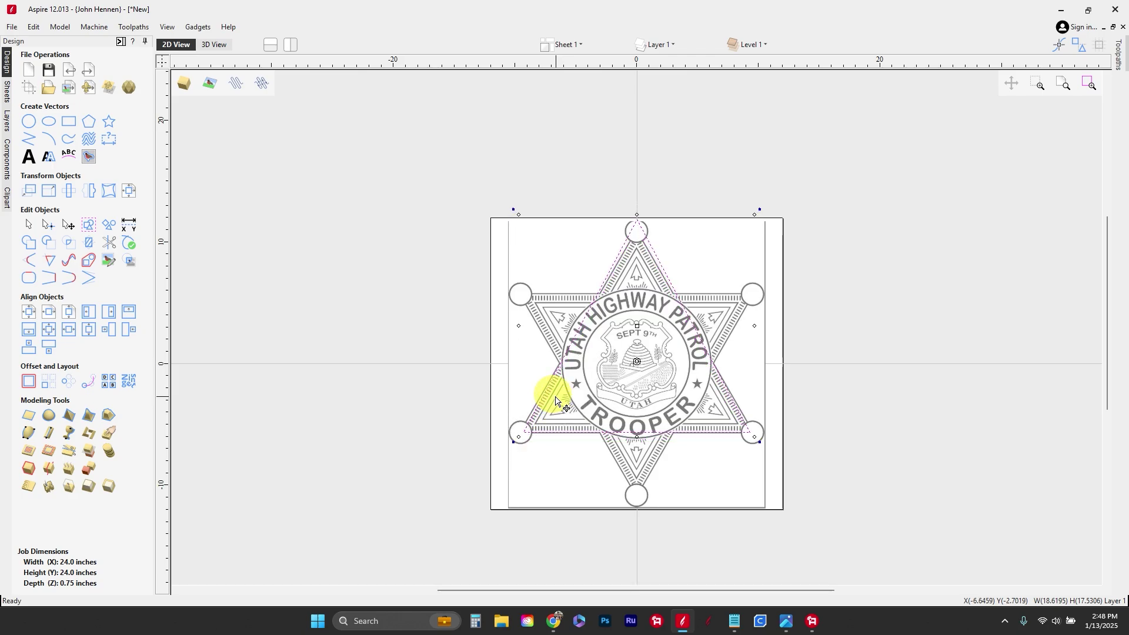
{"action": "scroll", "coordinate": [640, 215], "scroll_direction": "up", "scroll_amount": 3}
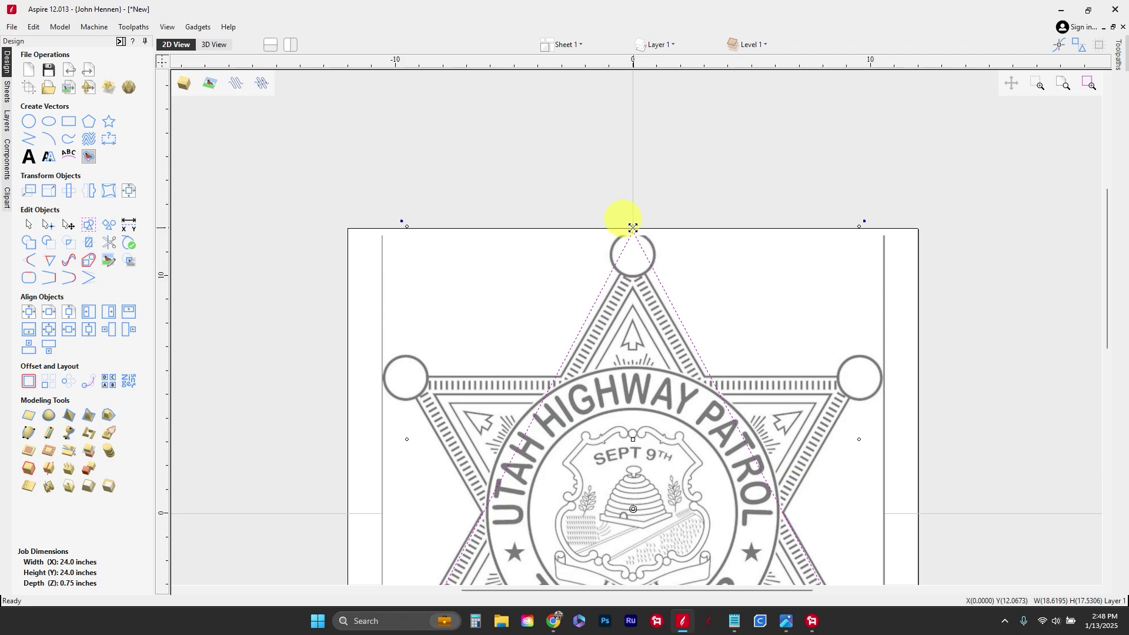
{"action": "left_click_drag", "start_coordinate": [633, 224], "coordinate": [632, 245]}
{"action": "scroll", "coordinate": [632, 246], "scroll_direction": "down", "scroll_amount": 3}
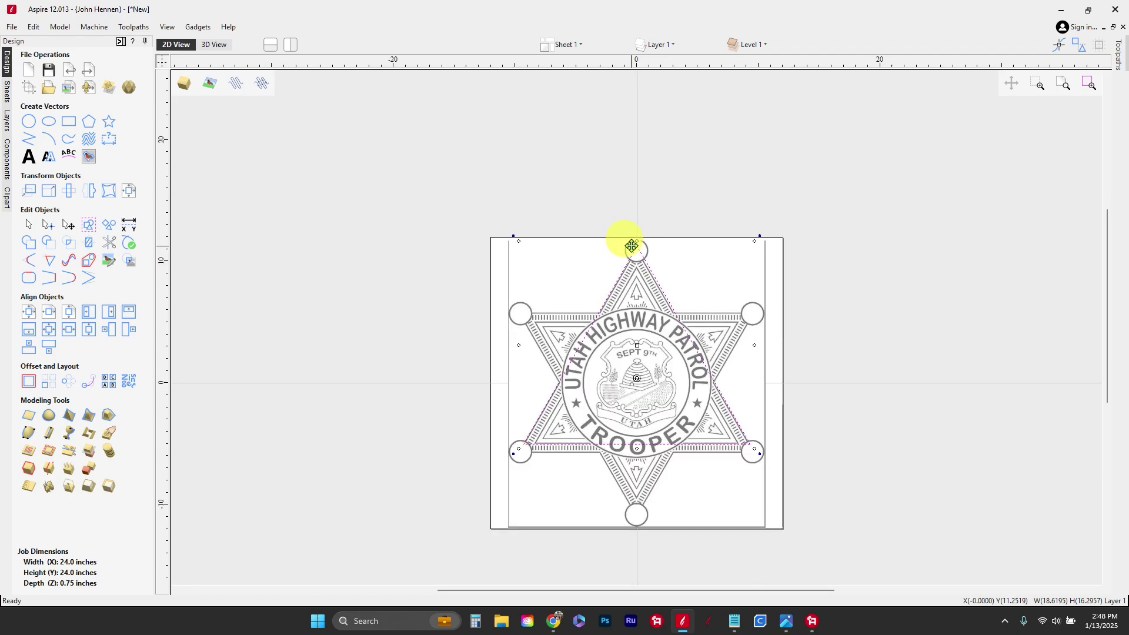
{"action": "scroll", "coordinate": [632, 262], "scroll_direction": "up", "scroll_amount": 3}
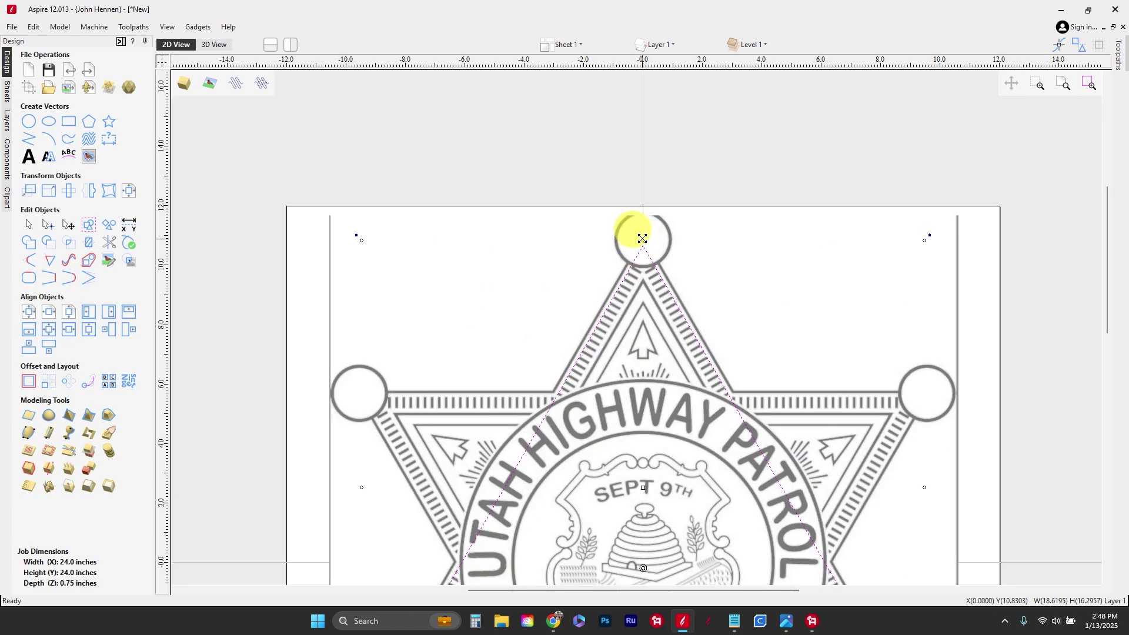
{"action": "left_click_drag", "start_coordinate": [642, 238], "coordinate": [642, 236]}
{"action": "scroll", "coordinate": [642, 233], "scroll_direction": "down", "scroll_amount": 3}
{"action": "scroll", "coordinate": [576, 423], "scroll_direction": "up", "scroll_amount": 2}
{"action": "key", "text": "Up"}
{"action": "key", "text": "Up"}
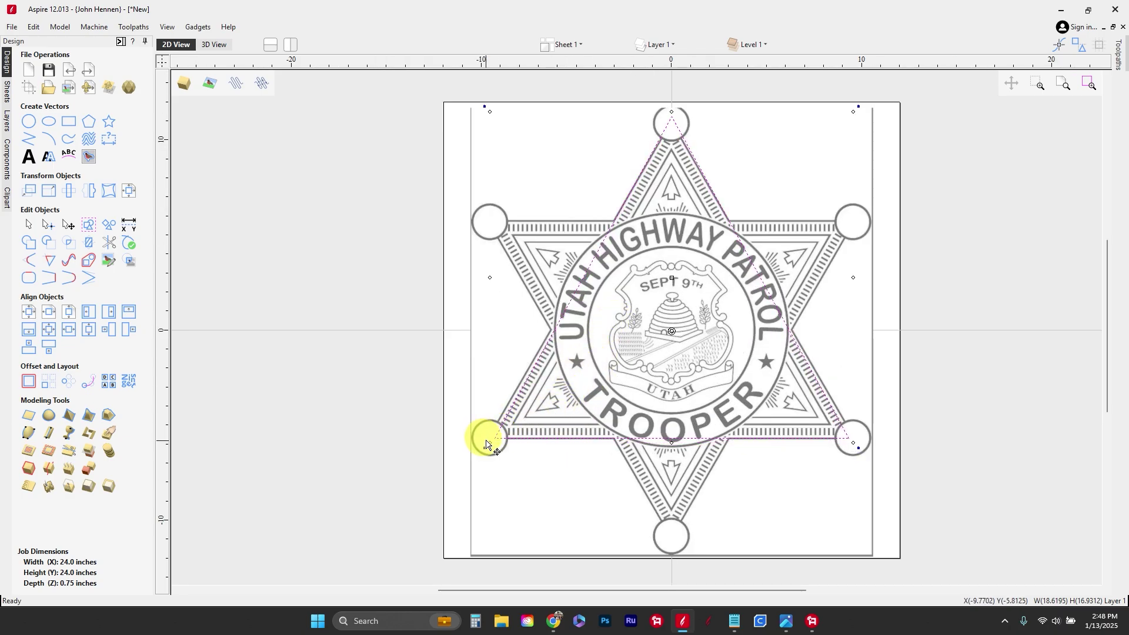
Stretch and raise the triangle to about 19.08 × 16.70 inches so its corners meet the tip circles.
{"action": "left_click_drag", "start_coordinate": [490, 443], "coordinate": [490, 442]}
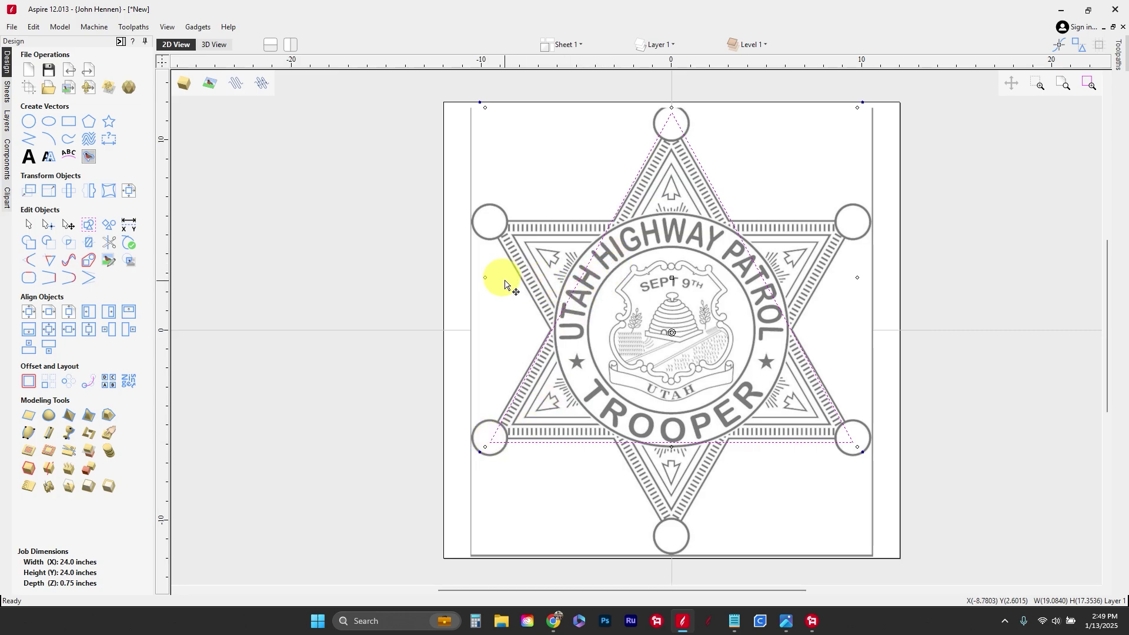
{"action": "left_click_drag", "start_coordinate": [569, 295], "coordinate": [570, 290]}
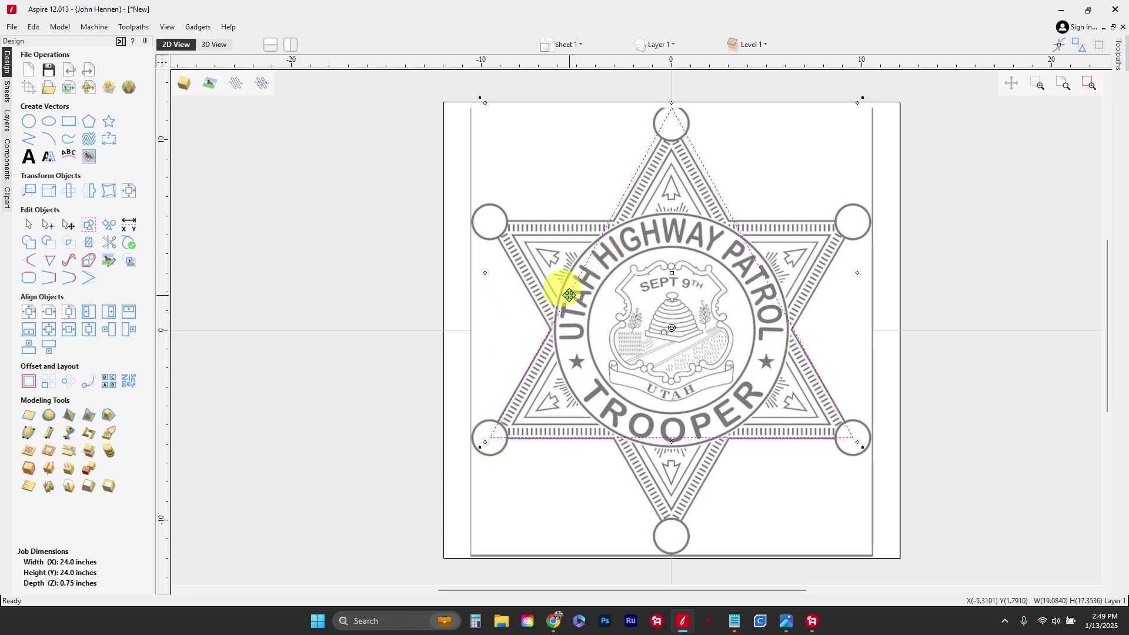
{"action": "left_click", "coordinate": [664, 122], "text": "shift"}
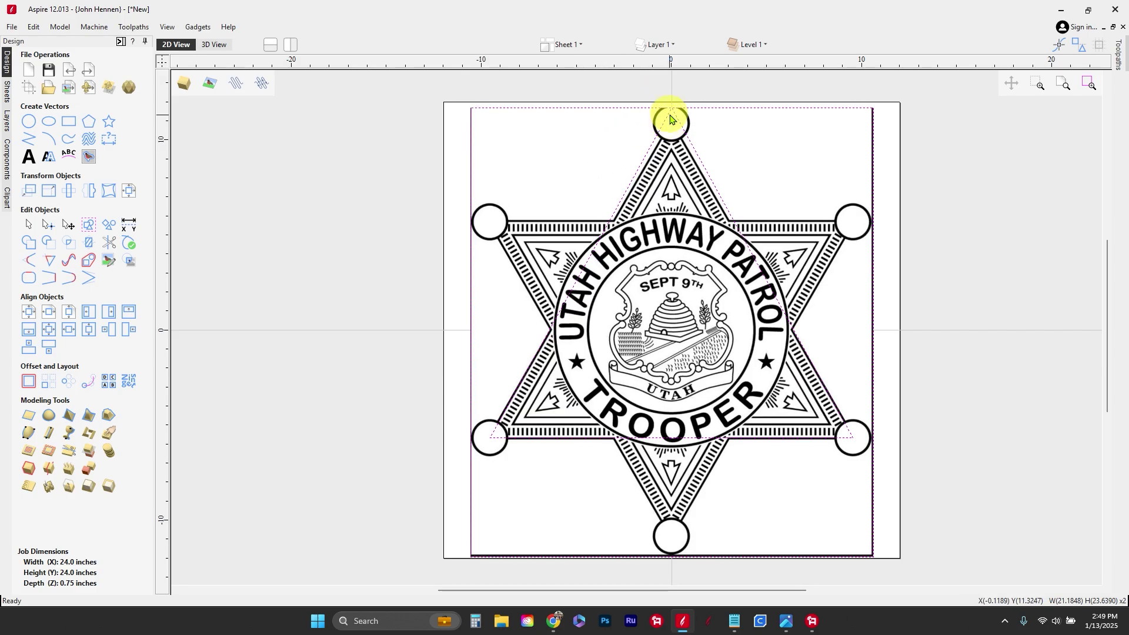
{"action": "left_click", "coordinate": [663, 121], "text": "shift"}
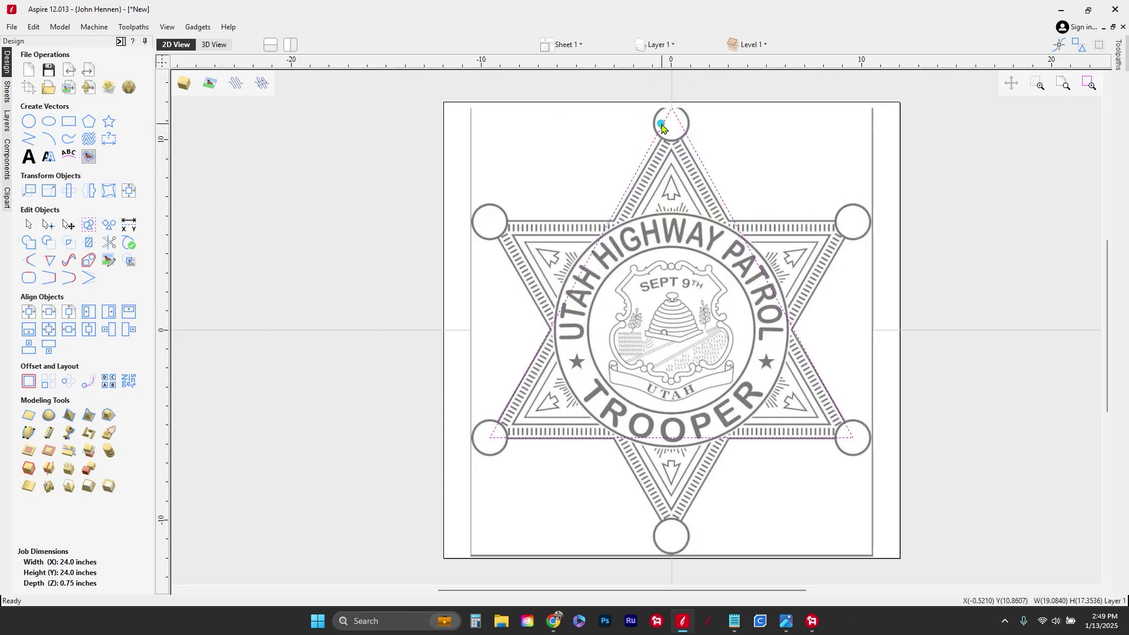
{"action": "left_click", "coordinate": [663, 99]}
{"action": "double_click", "coordinate": [669, 120]}
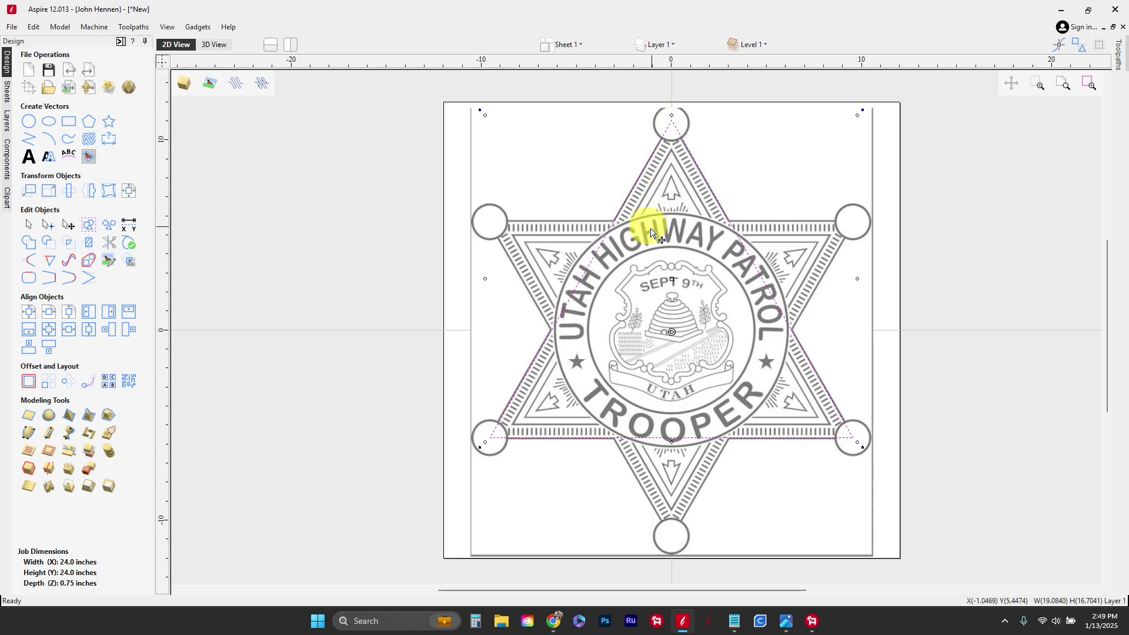
{"action": "left_click", "coordinate": [838, 428]}
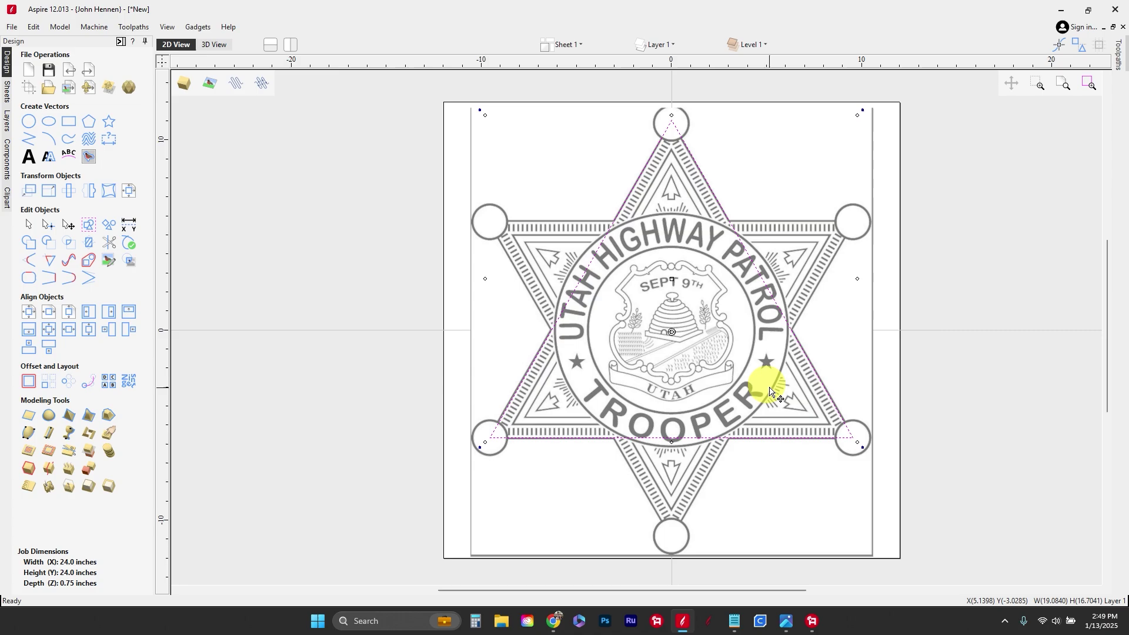
Add a downward-pointing flipped triangle copy, centre both triangles on the page, and hide the badge image.
{"action": "key", "text": "ctrl+v"}
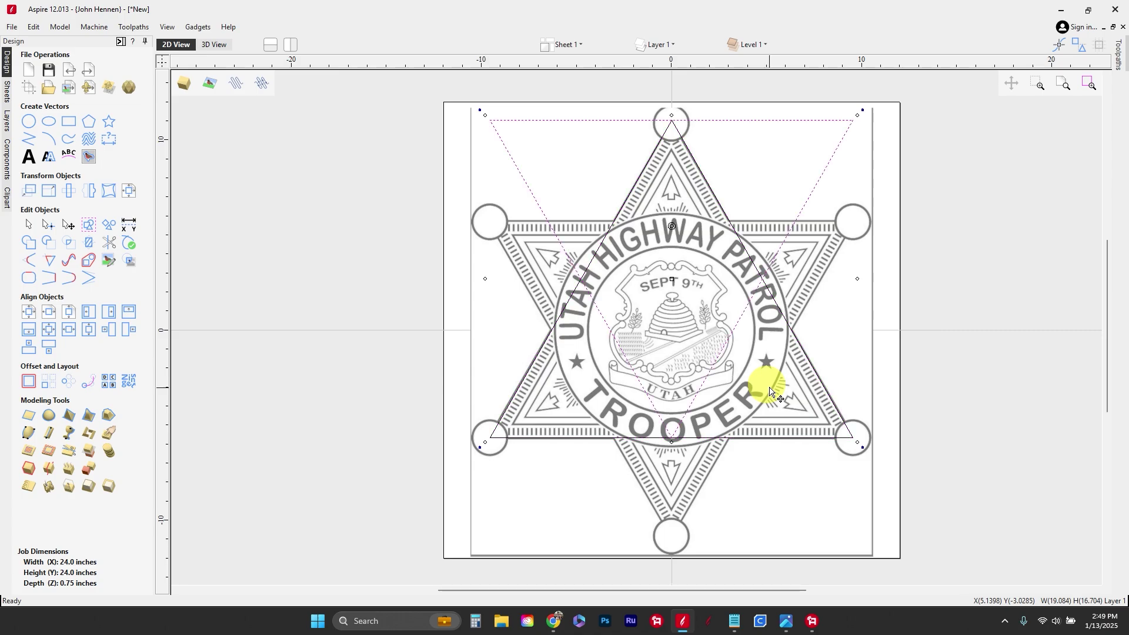
{"action": "key", "text": "Down"}
{"action": "key", "text": "Down"}
{"action": "key", "text": "Down"}
{"action": "key", "text": "Down"}
{"action": "key", "text": "Down"}
{"action": "key", "text": "Down"}
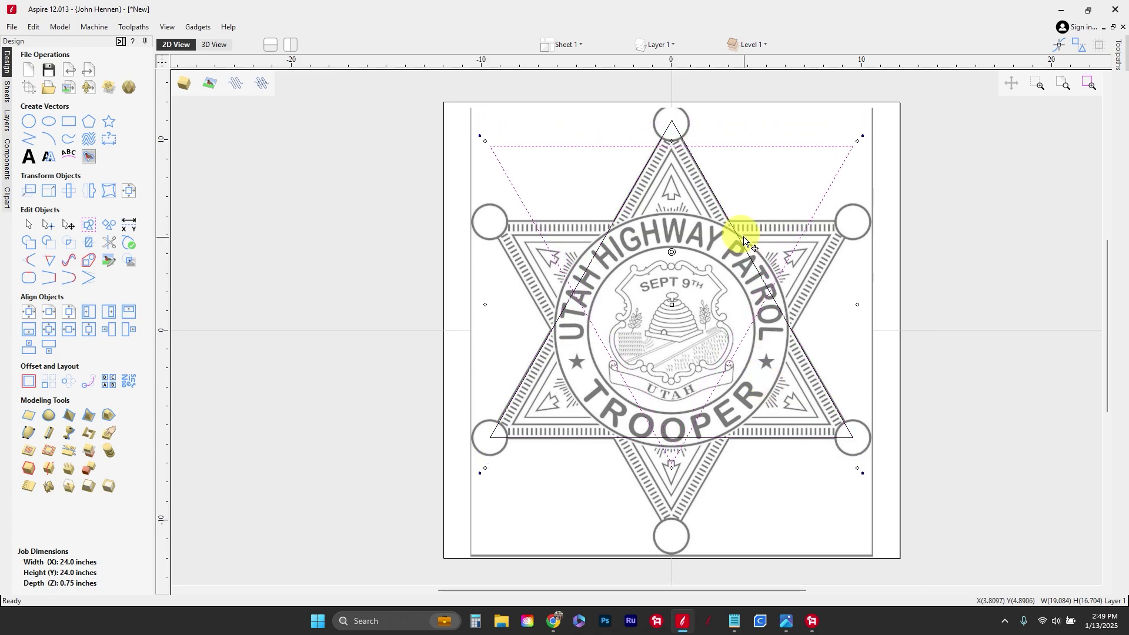
{"action": "key", "text": "Down"}
{"action": "key", "text": "Down"}
{"action": "key", "text": "Down"}
{"action": "key", "text": "Down"}
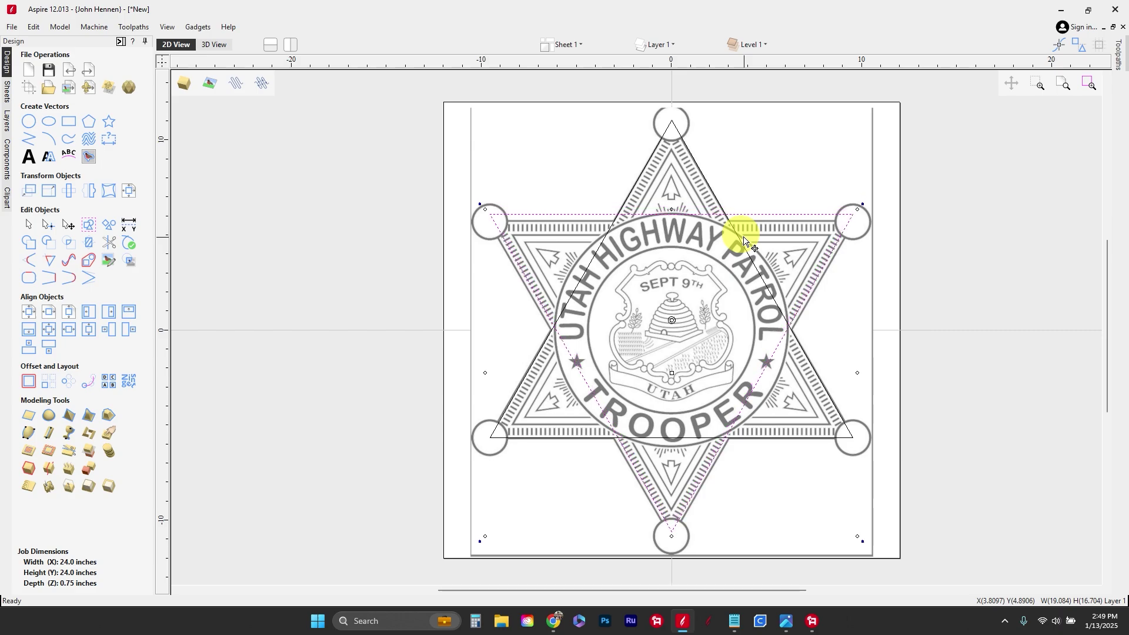
{"action": "key", "text": "Down"}
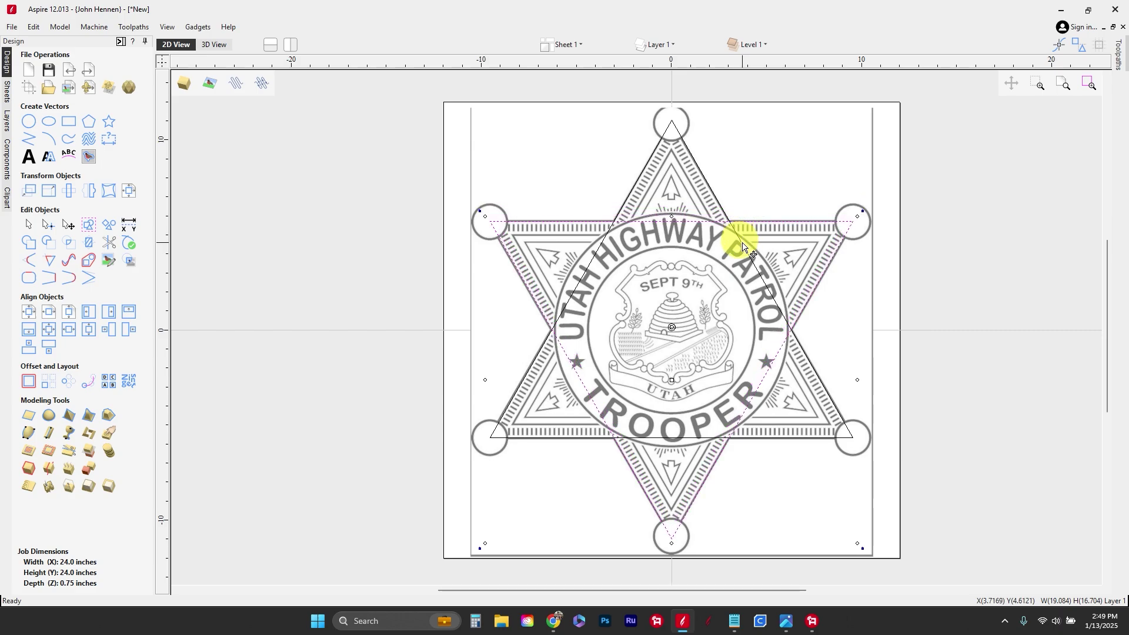
{"action": "left_click", "coordinate": [594, 257], "text": "shift"}
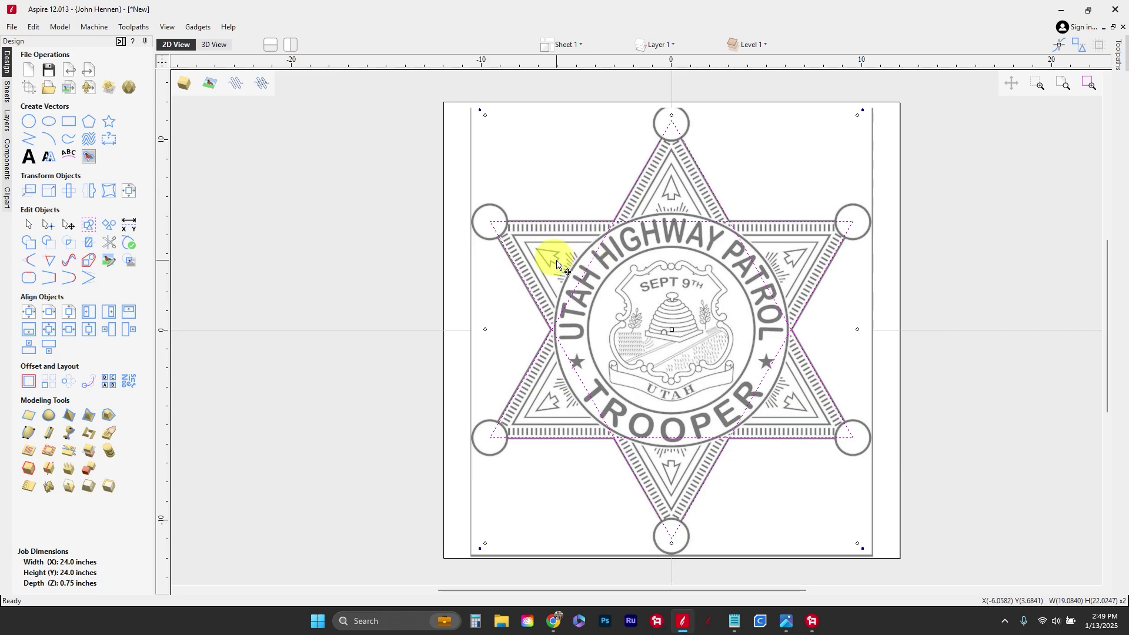
{"action": "left_click", "coordinate": [24, 314]}
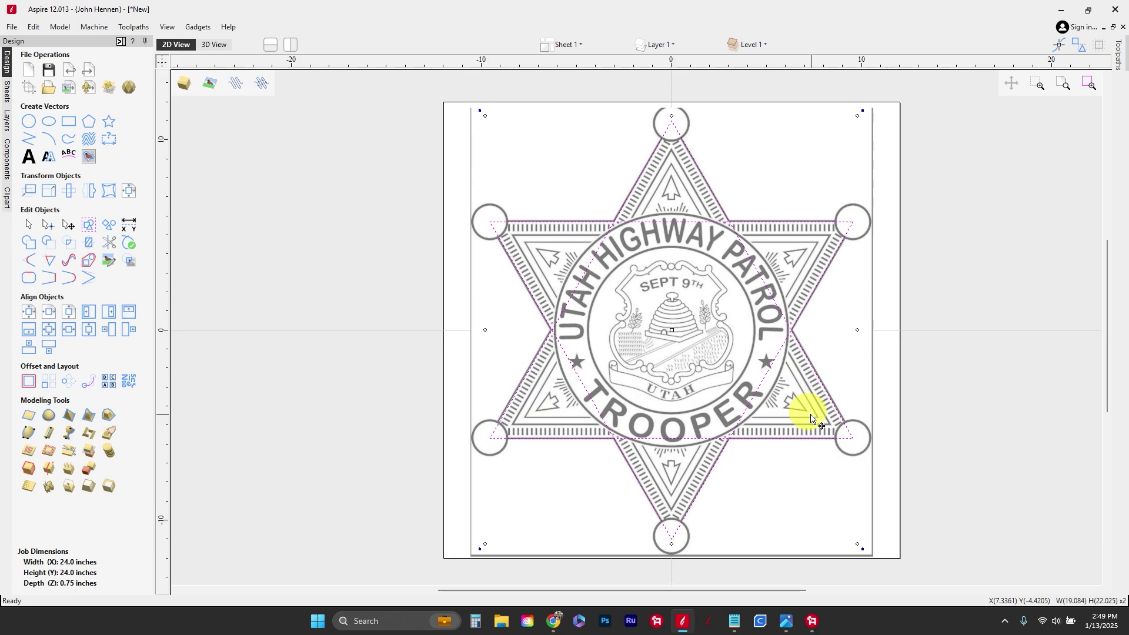
{"action": "left_click", "coordinate": [210, 84]}
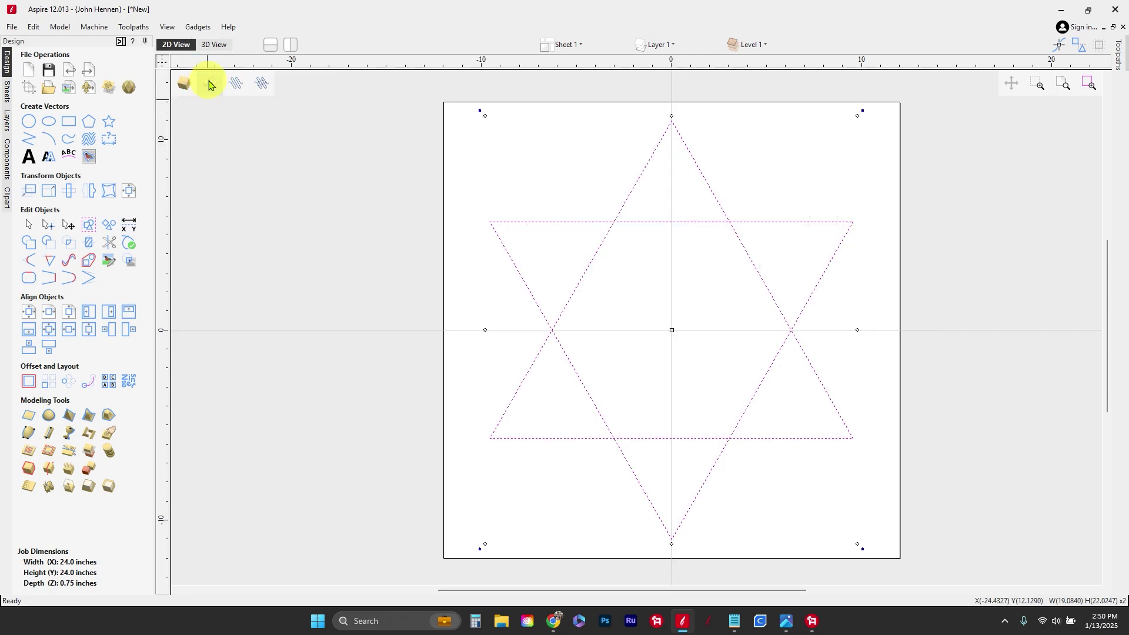
Trim away the six inner crossing segments of the two triangles with Interactive Vector Trim.
{"action": "left_click", "coordinate": [109, 243]}
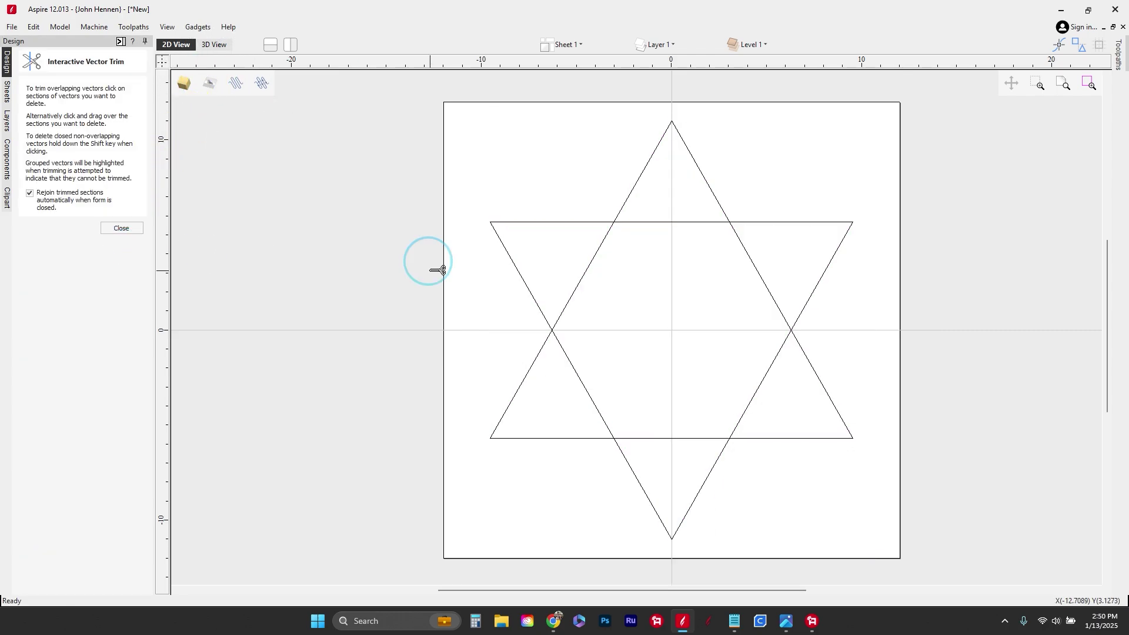
{"action": "left_click", "coordinate": [654, 222]}
{"action": "left_click", "coordinate": [589, 347]}
{"action": "left_click", "coordinate": [655, 435]}
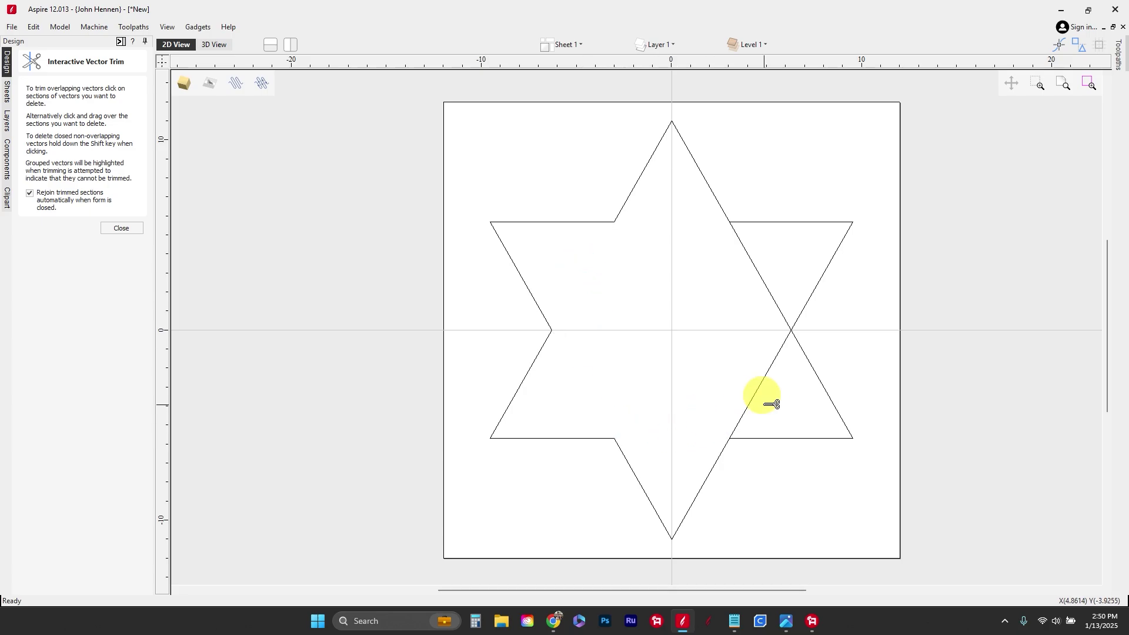
{"action": "left_click", "coordinate": [766, 387]}
{"action": "left_click", "coordinate": [772, 289]}
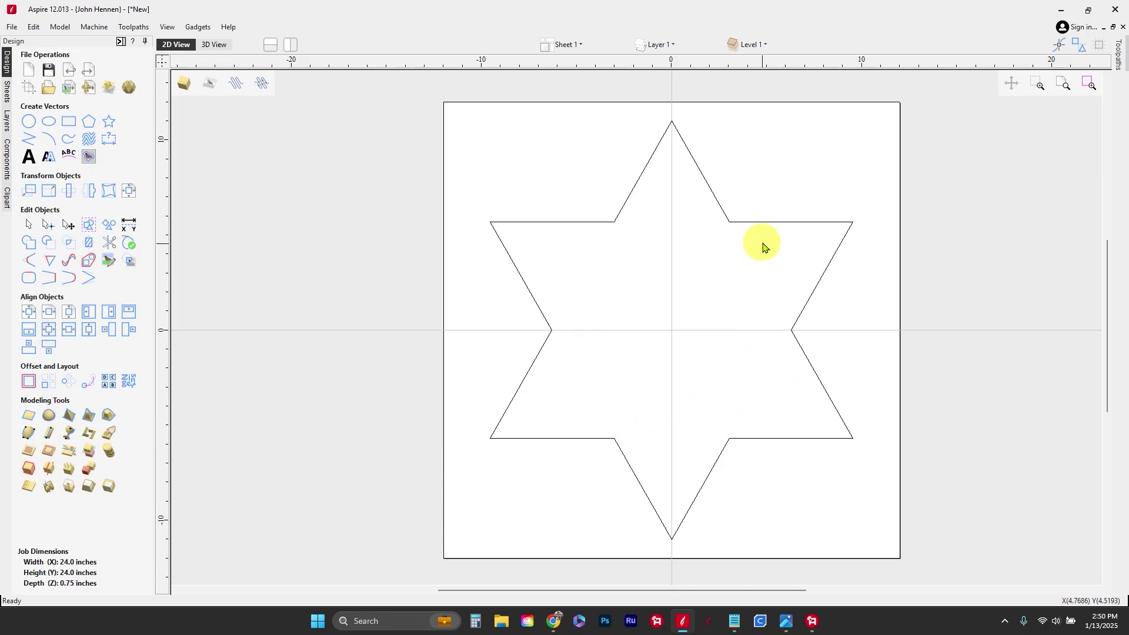
{"action": "key", "text": "Escape"}
Select the finished star outline and show the badge image again.
{"action": "left_click", "coordinate": [757, 224]}
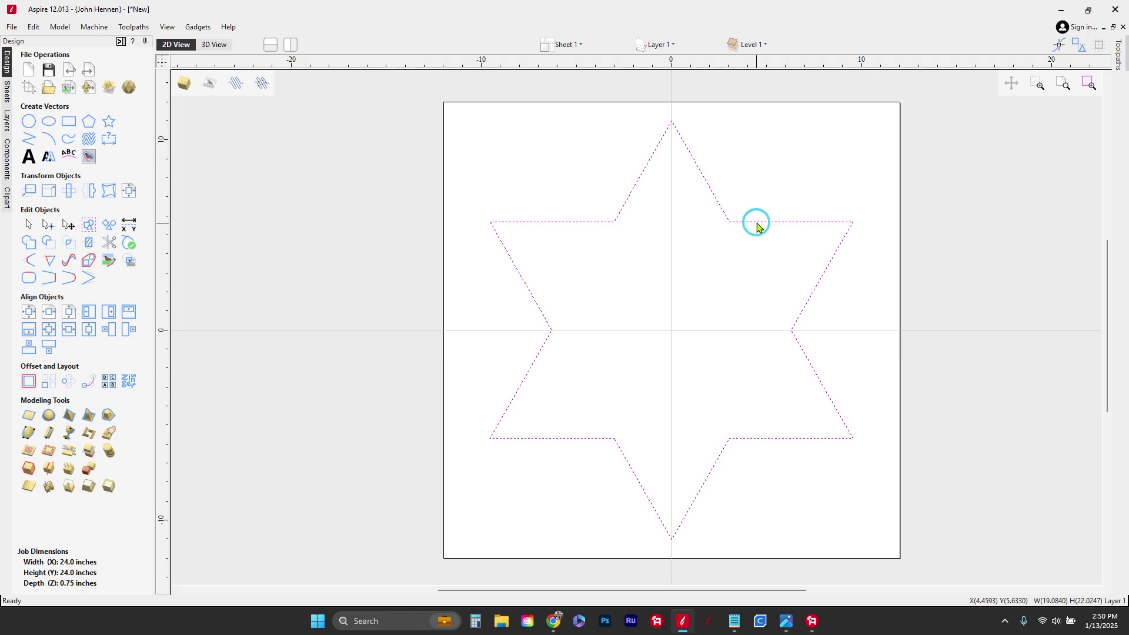
{"action": "left_click", "coordinate": [219, 83]}
{"action": "scroll", "coordinate": [453, 259], "scroll_direction": "up", "scroll_amount": 4}
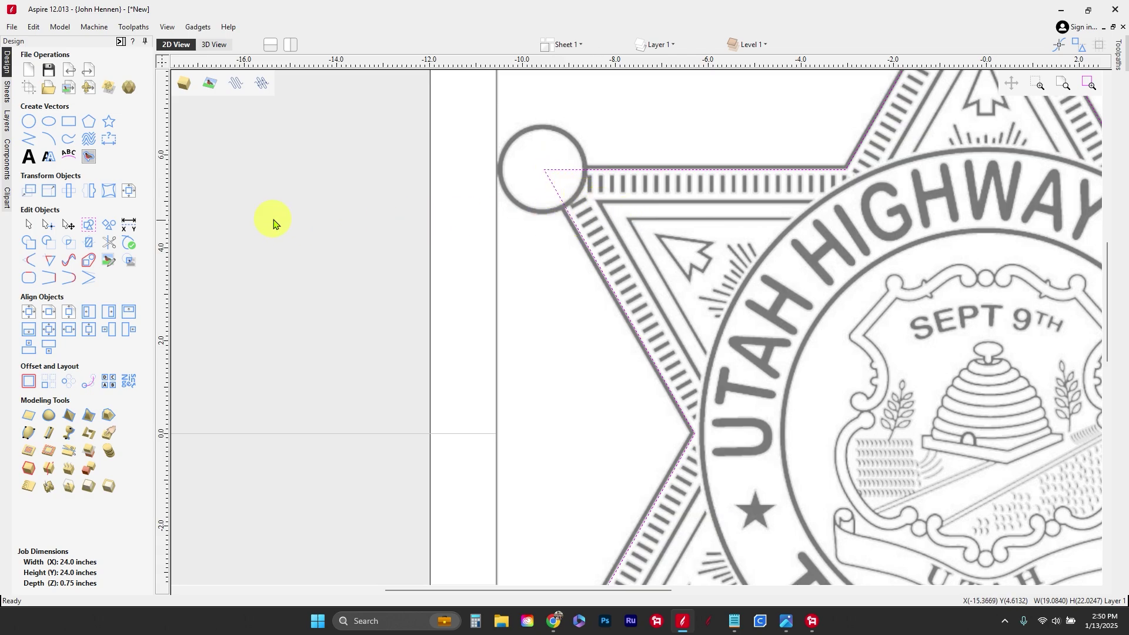
Use Offset Vectors set to Inwards to add star offsets at 0.8, 1.125 and 0.4 inches.
{"action": "left_click", "coordinate": [34, 383]}
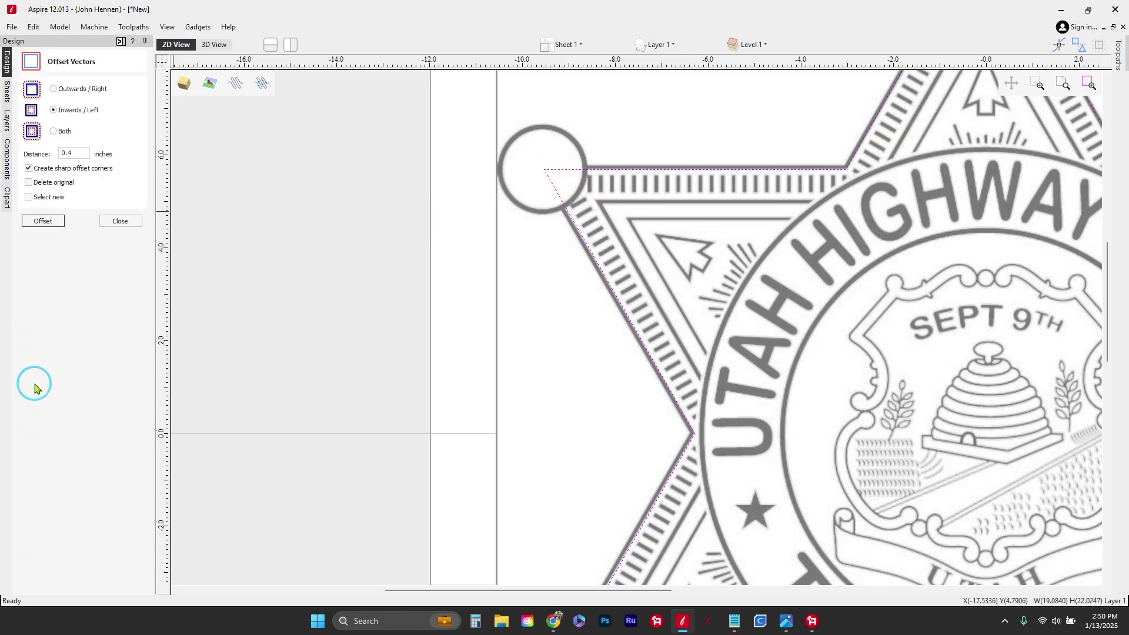
{"action": "double_click", "coordinate": [69, 154]}
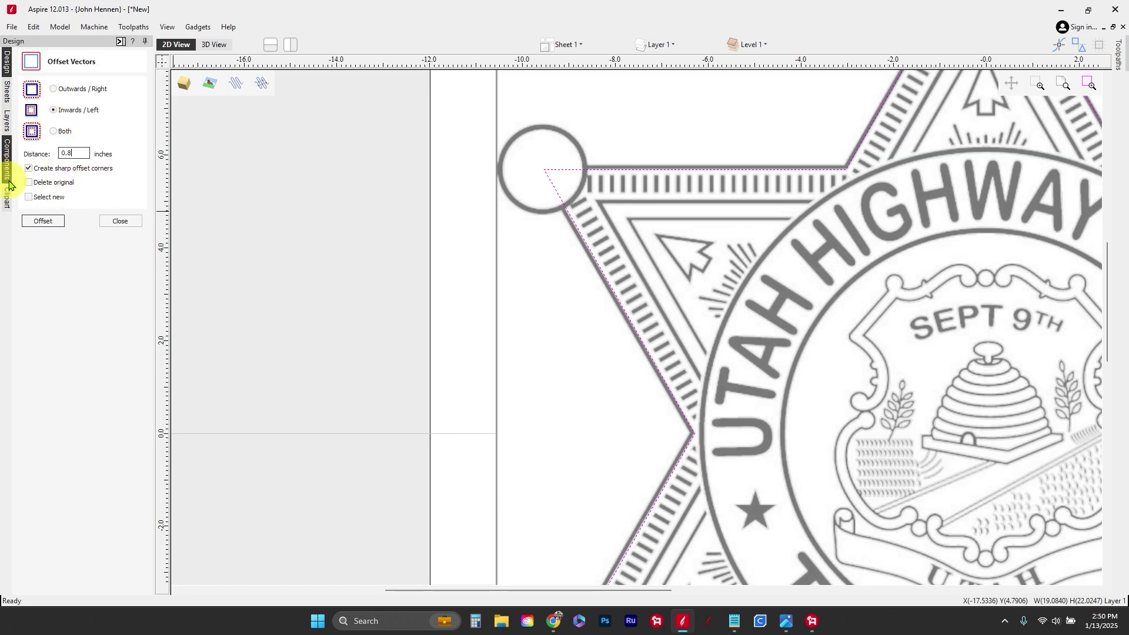
{"action": "left_click", "coordinate": [35, 221]}
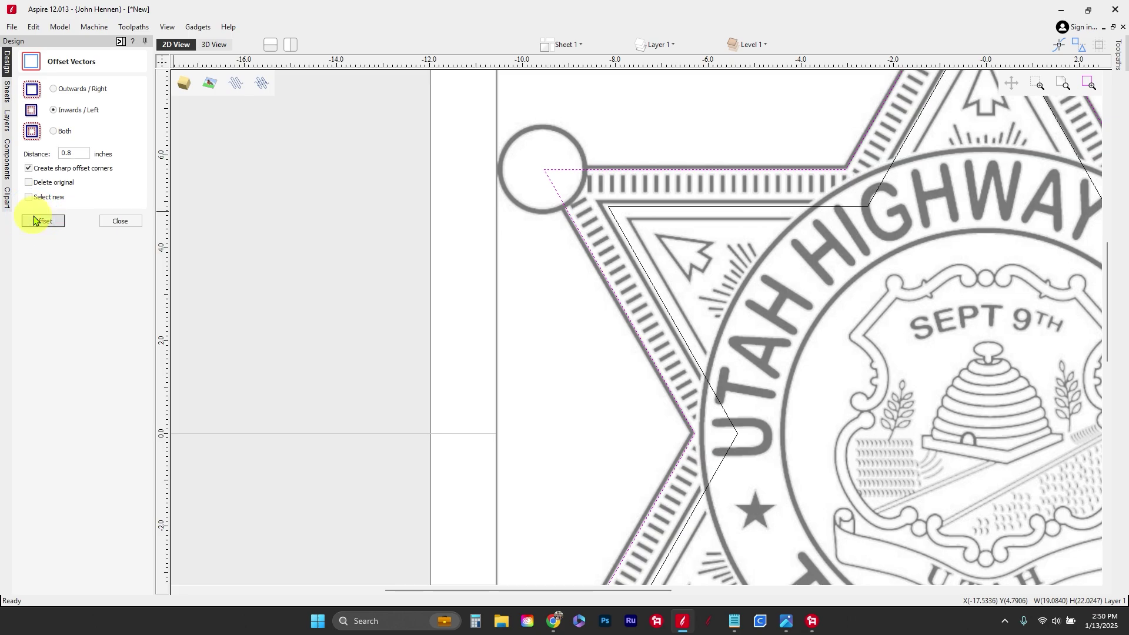
{"action": "scroll", "coordinate": [448, 189], "scroll_direction": "down", "scroll_amount": 3}
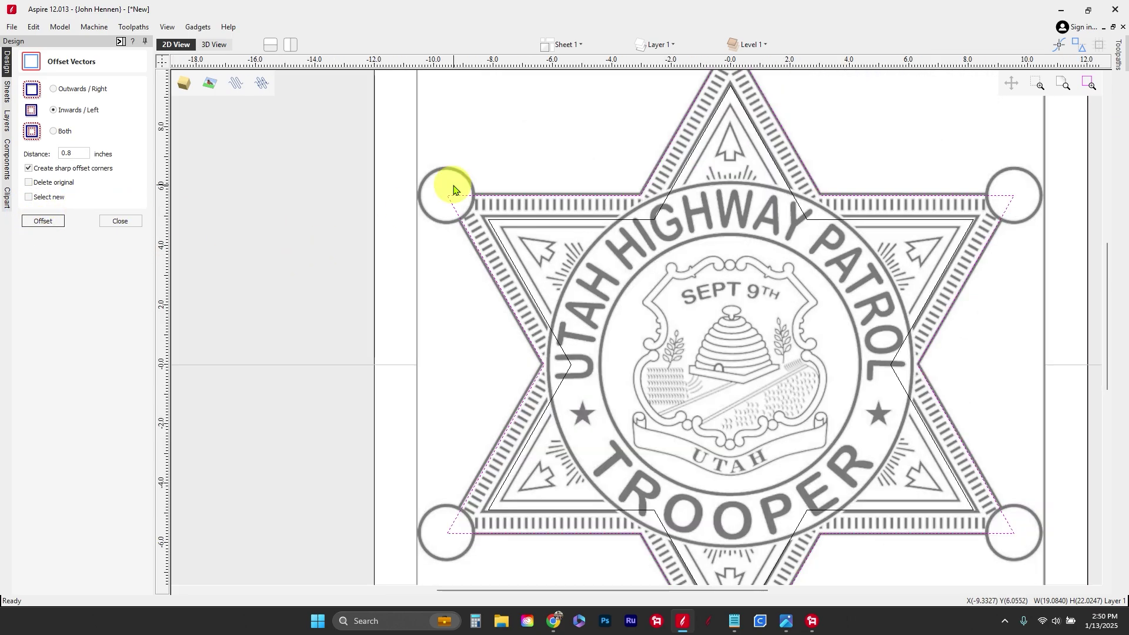
{"action": "scroll", "coordinate": [676, 106], "scroll_direction": "up", "scroll_amount": 4}
{"action": "scroll", "coordinate": [762, 165], "scroll_direction": "up", "scroll_amount": 2}
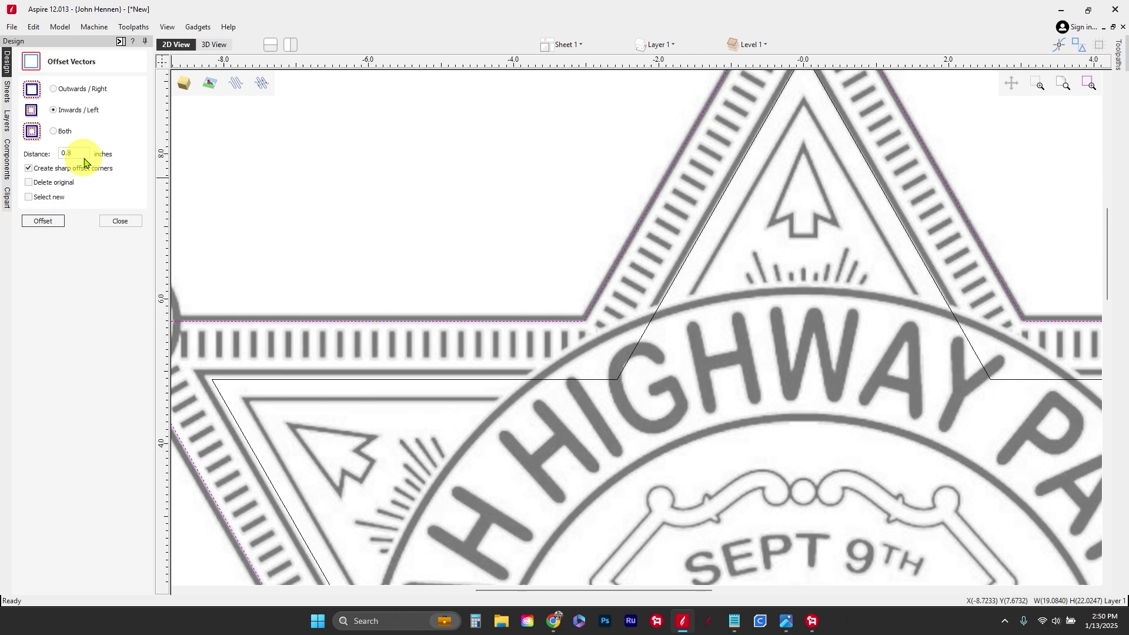
{"action": "left_click_drag", "start_coordinate": [80, 156], "coordinate": [45, 154]}
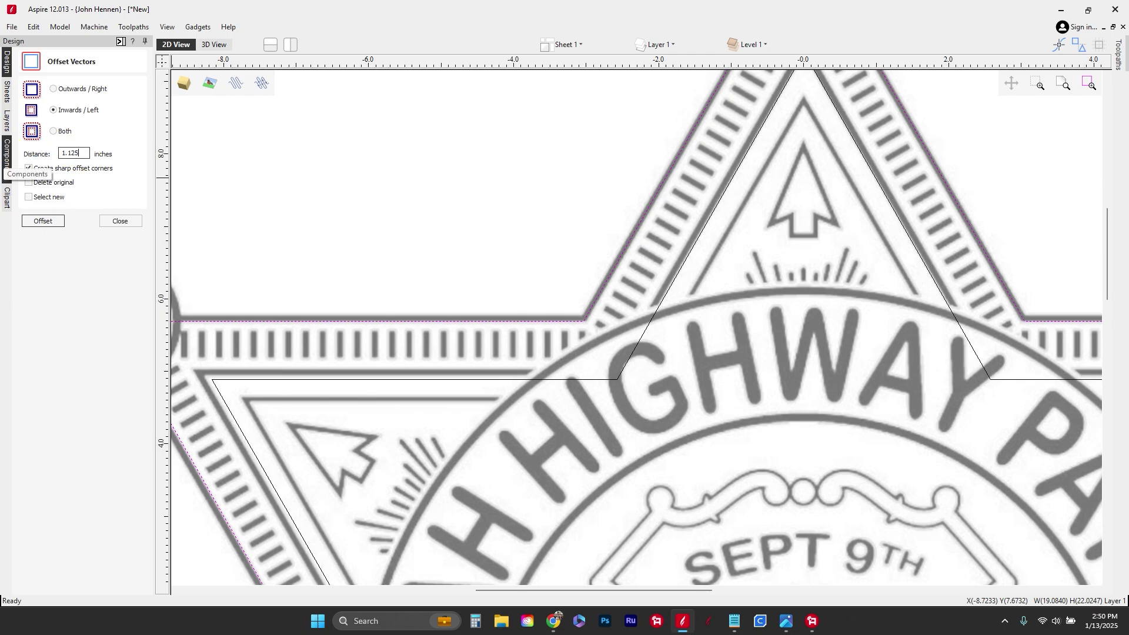
{"action": "left_click", "coordinate": [42, 221]}
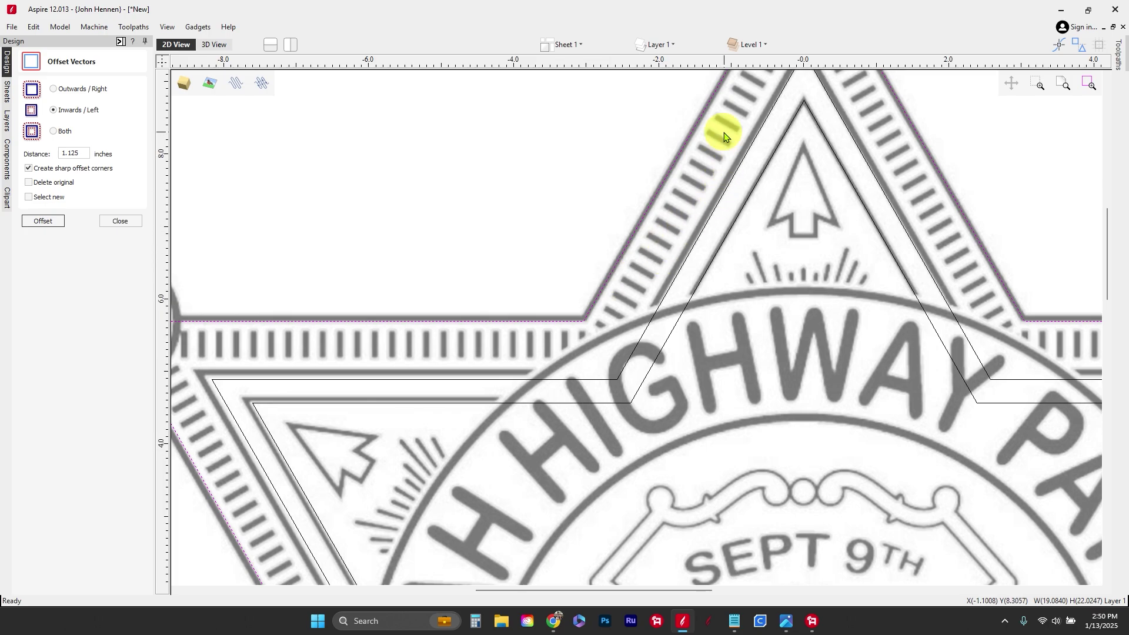
{"action": "left_click", "coordinate": [83, 152]}
{"action": "key", "text": "Return"}
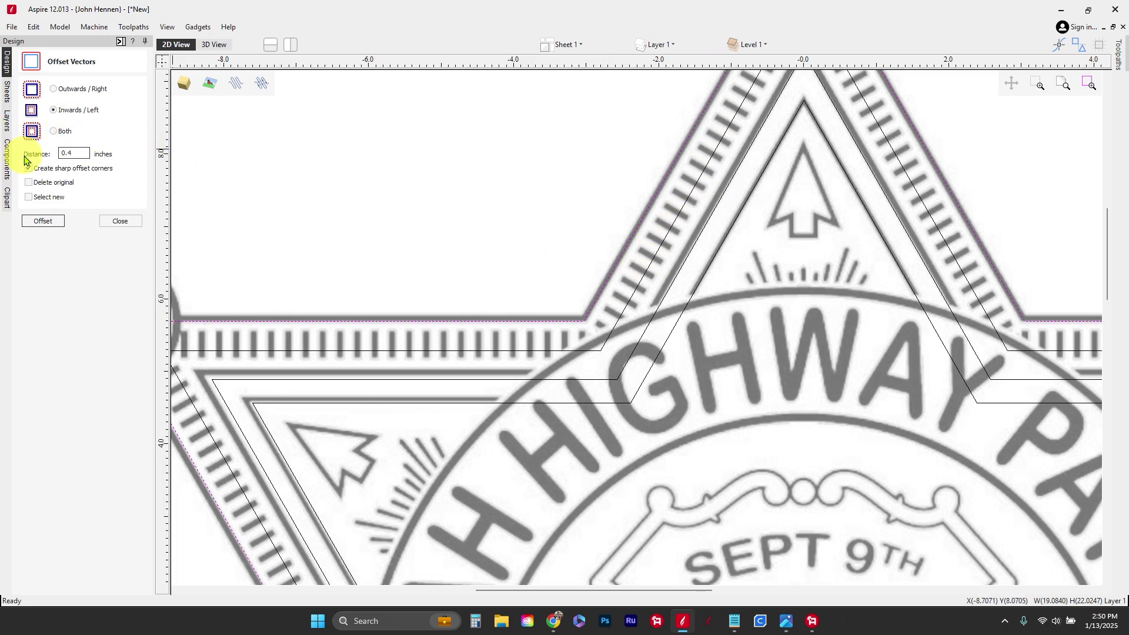
{"action": "left_click", "coordinate": [127, 222]}
Hide the badge image and zoom in to inspect the star and its nested offset outlines.
{"action": "scroll", "coordinate": [441, 220], "scroll_direction": "down", "scroll_amount": 1}
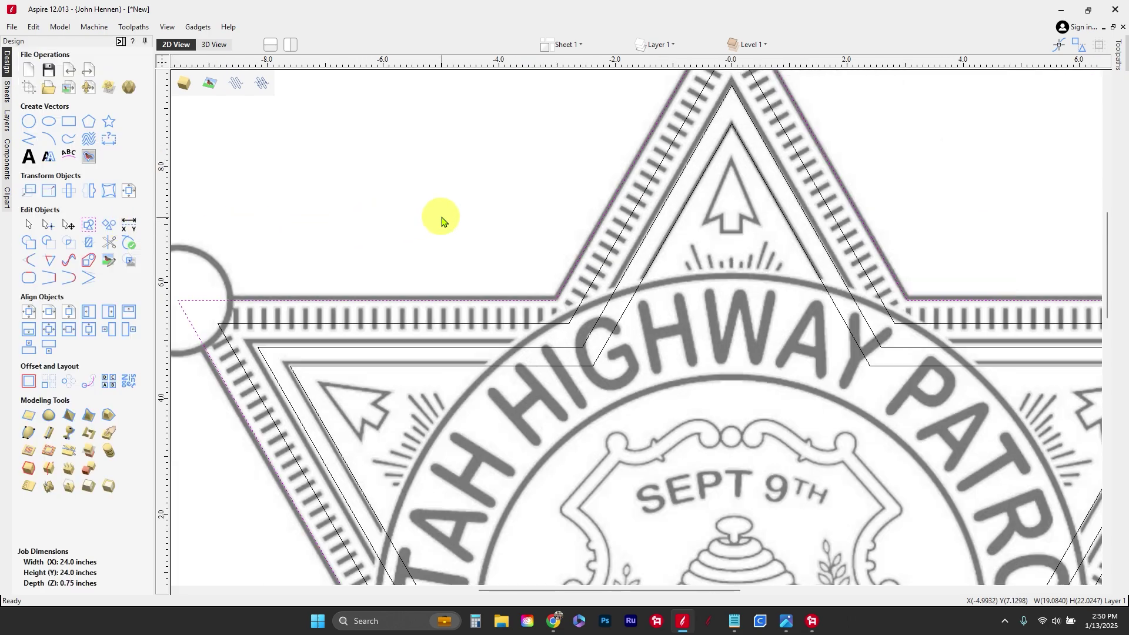
{"action": "scroll", "coordinate": [442, 221], "scroll_direction": "down", "scroll_amount": 1}
{"action": "scroll", "coordinate": [442, 221], "scroll_direction": "down", "scroll_amount": 1}
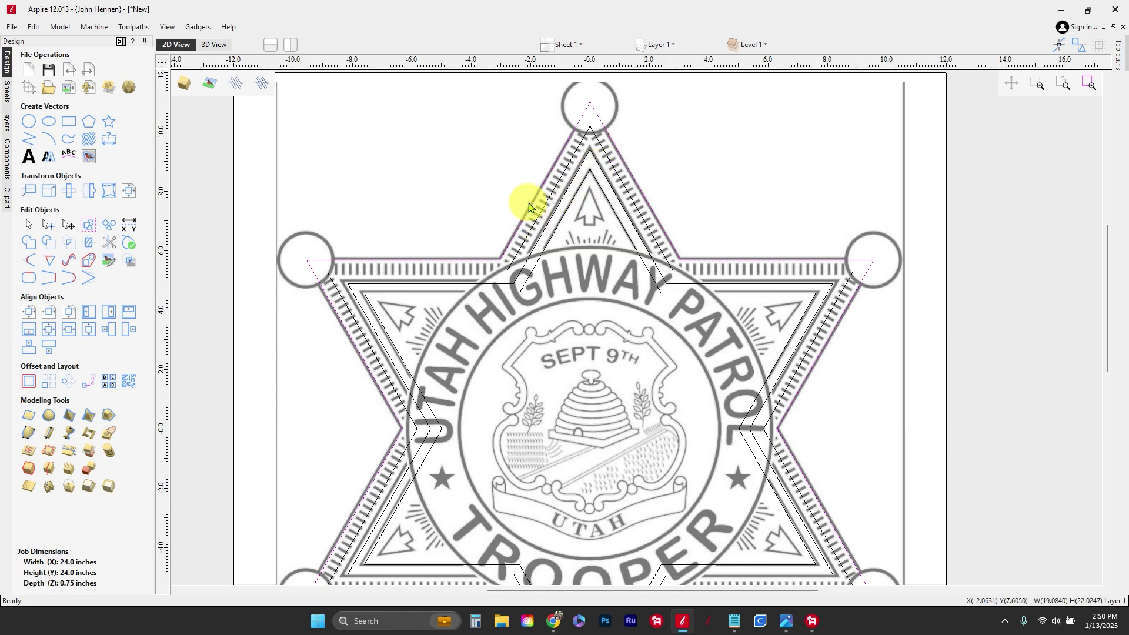
{"action": "scroll", "coordinate": [774, 433], "scroll_direction": "up", "scroll_amount": 3}
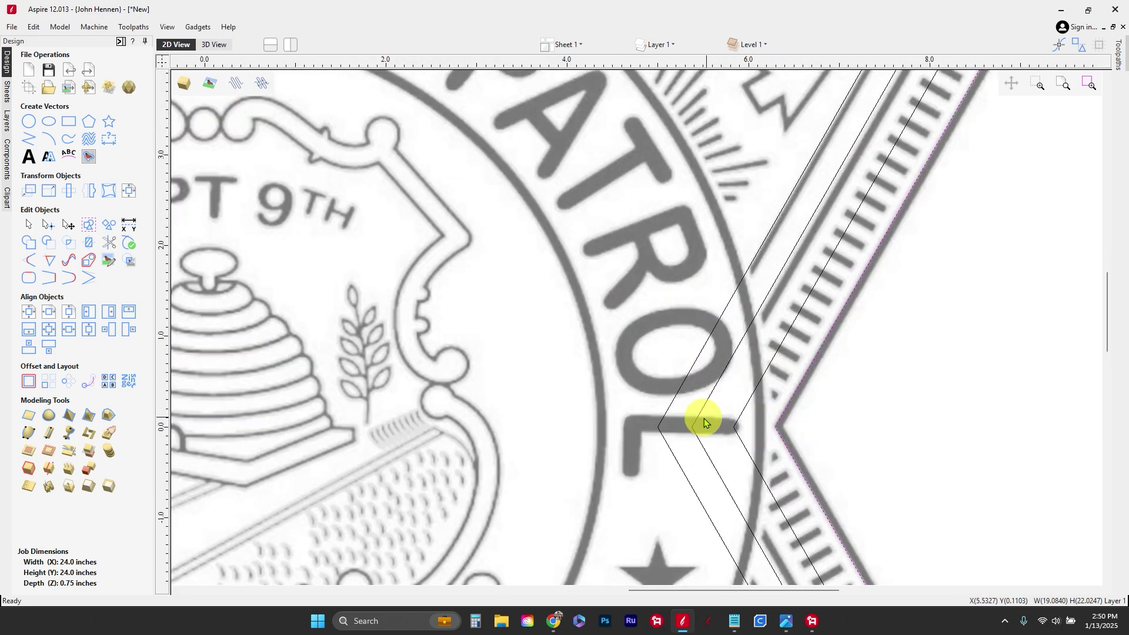
{"action": "scroll", "coordinate": [702, 421], "scroll_direction": "down", "scroll_amount": 2}
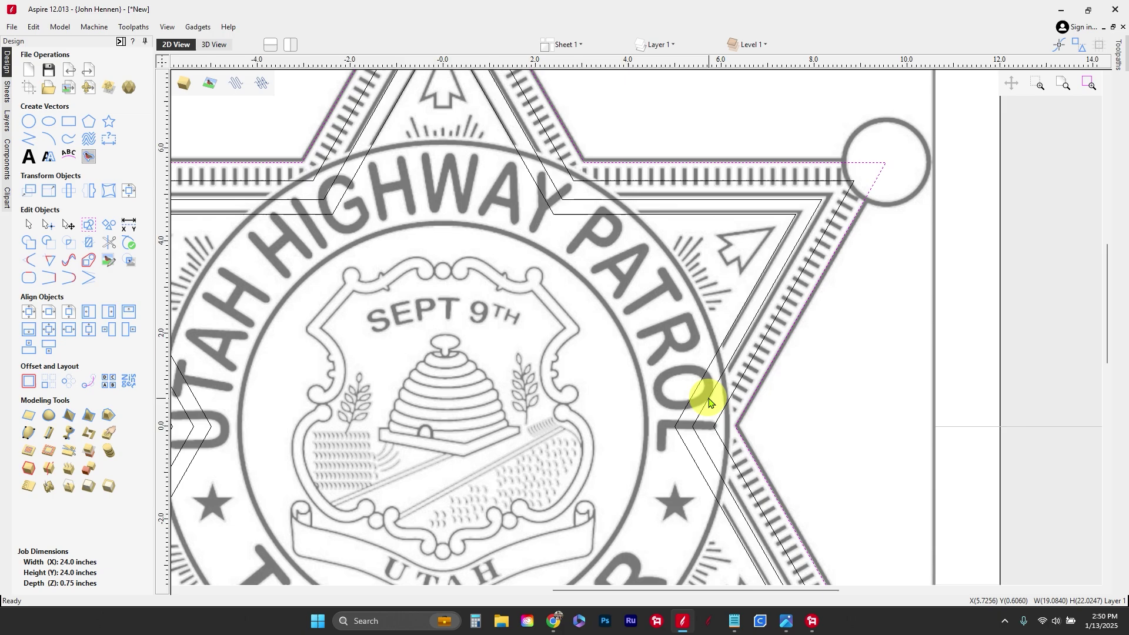
{"action": "scroll", "coordinate": [708, 402], "scroll_direction": "down", "scroll_amount": 2}
{"action": "scroll", "coordinate": [608, 197], "scroll_direction": "up", "scroll_amount": 4}
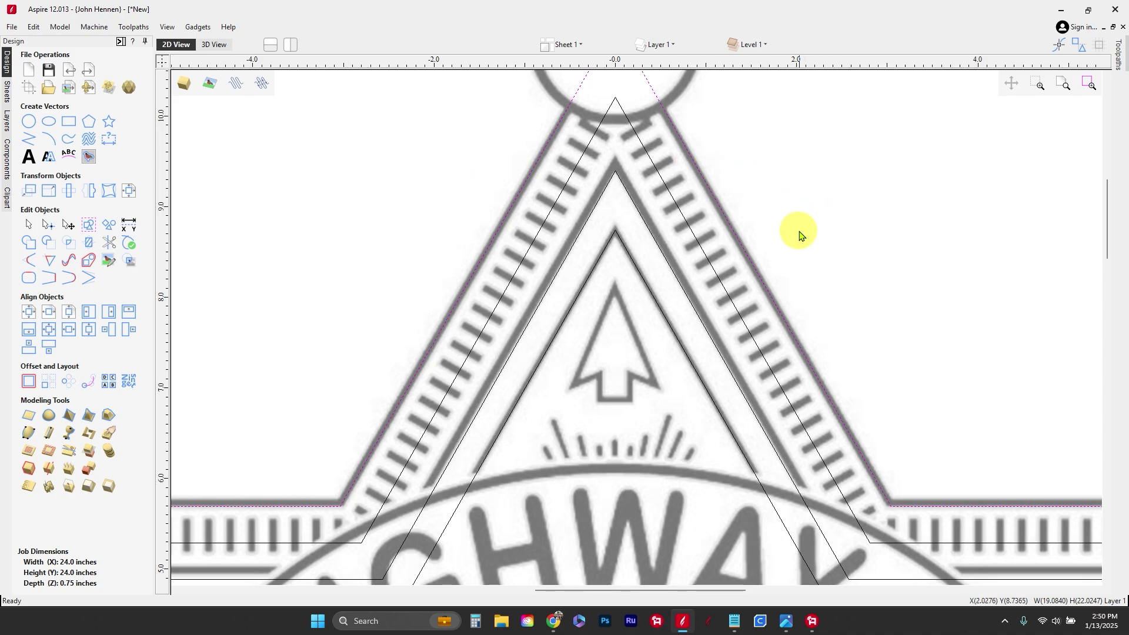
{"action": "scroll", "coordinate": [757, 222], "scroll_direction": "down", "scroll_amount": 4}
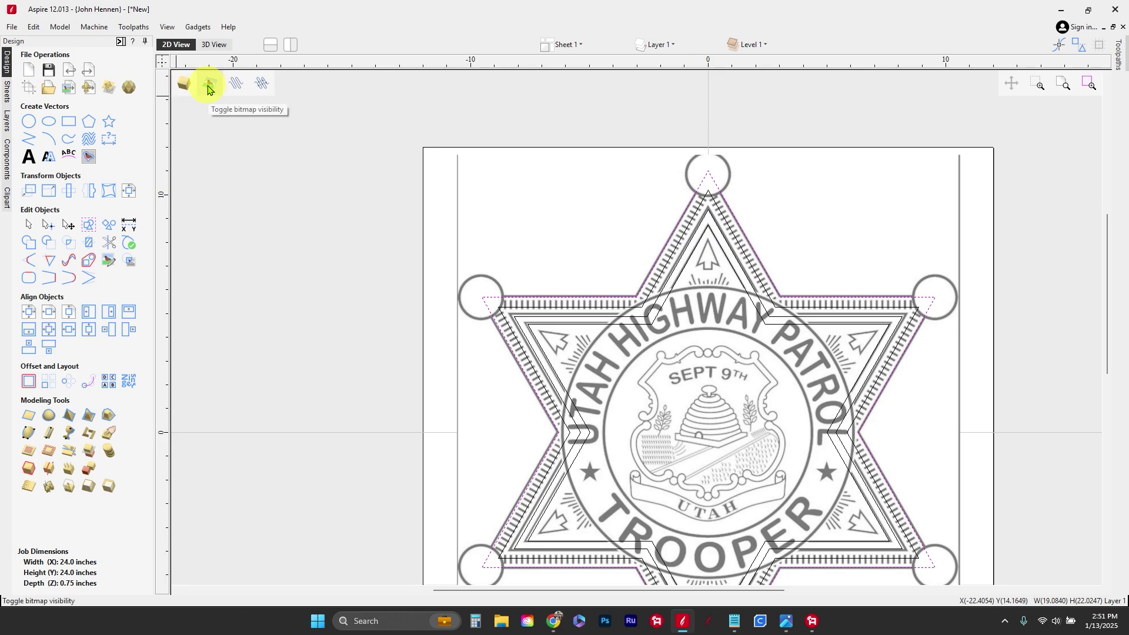
{"action": "left_click", "coordinate": [210, 88]}
{"action": "scroll", "coordinate": [776, 141], "scroll_direction": "up", "scroll_amount": 2}
{"action": "scroll", "coordinate": [671, 109], "scroll_direction": "down", "scroll_amount": 2}
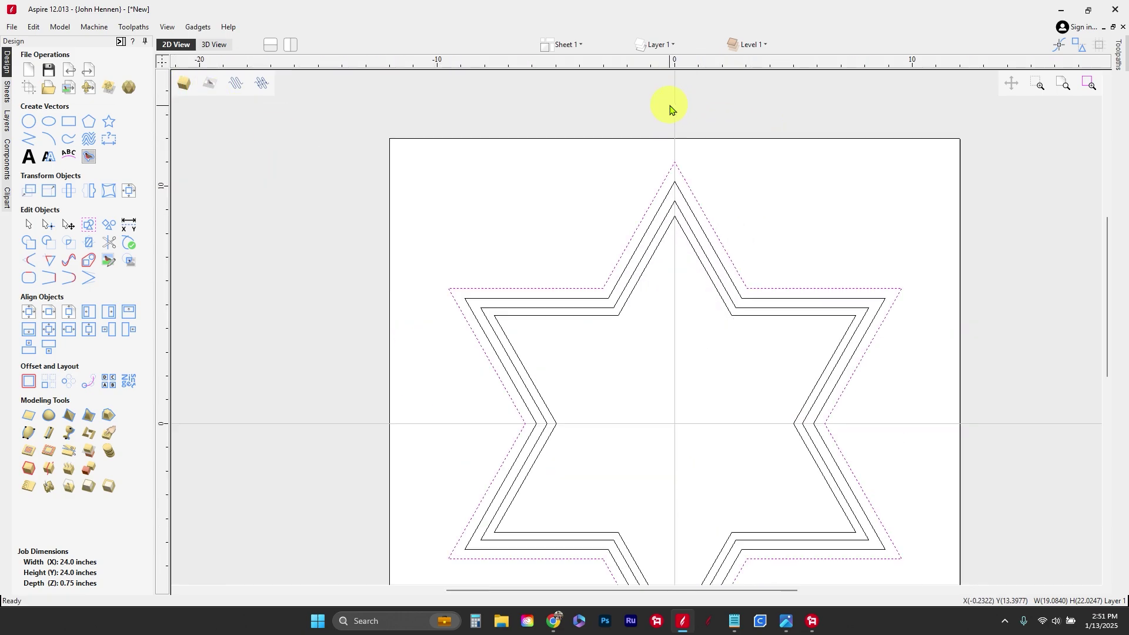
{"action": "scroll", "coordinate": [802, 302], "scroll_direction": "down", "scroll_amount": 1}
{"action": "scroll", "coordinate": [812, 399], "scroll_direction": "up", "scroll_amount": 3}
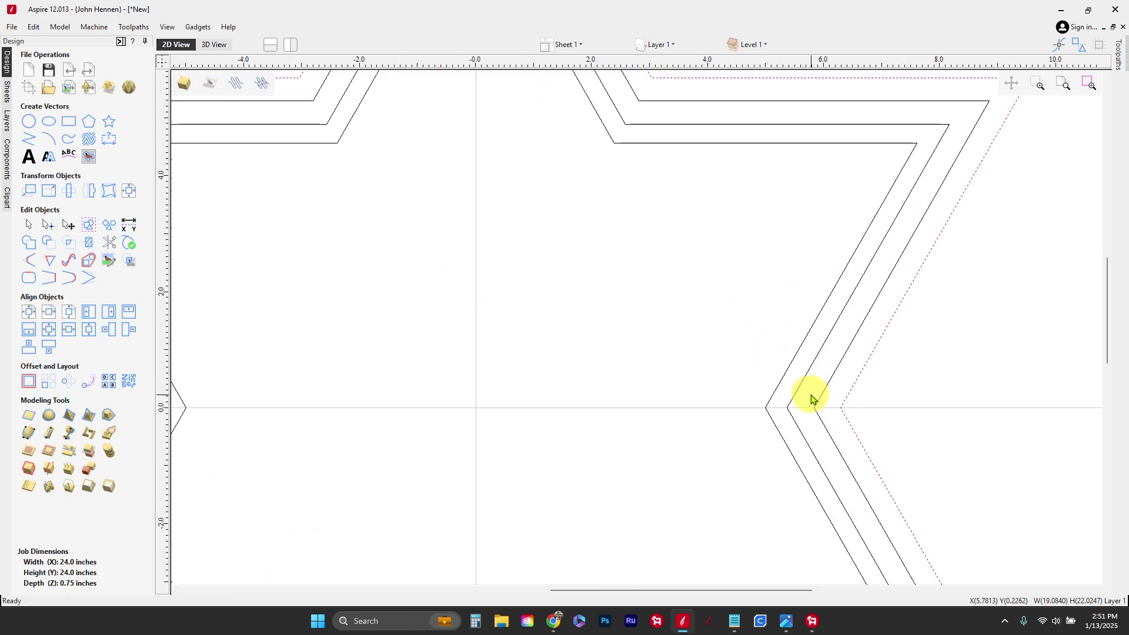
{"action": "scroll", "coordinate": [811, 399], "scroll_direction": "up", "scroll_amount": 2}
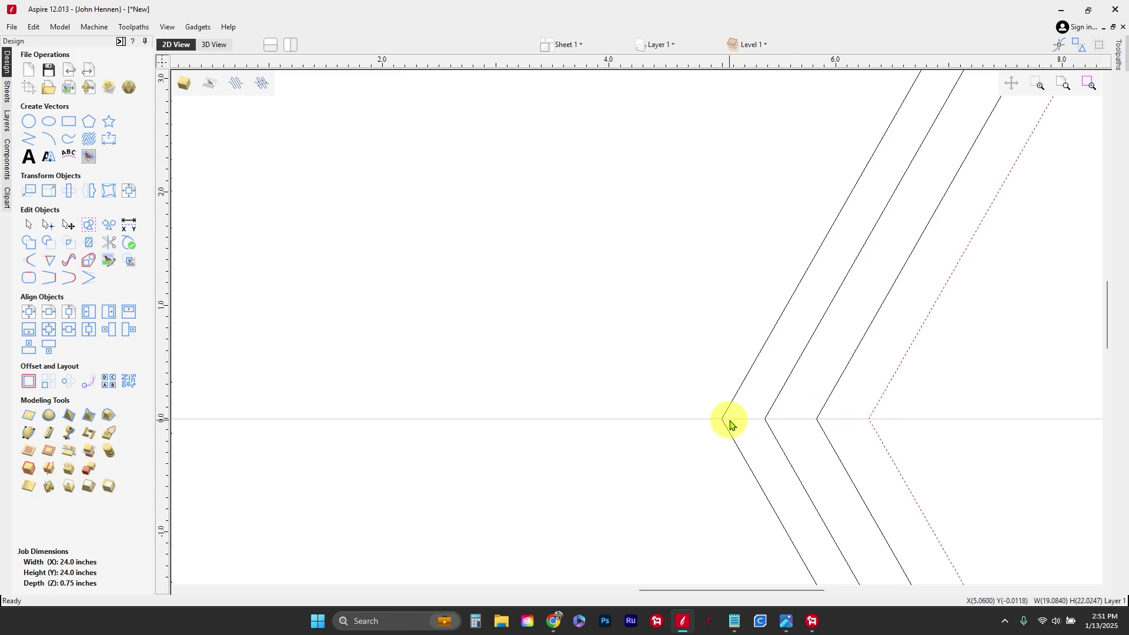
{"action": "scroll", "coordinate": [730, 424], "scroll_direction": "down", "scroll_amount": 3}
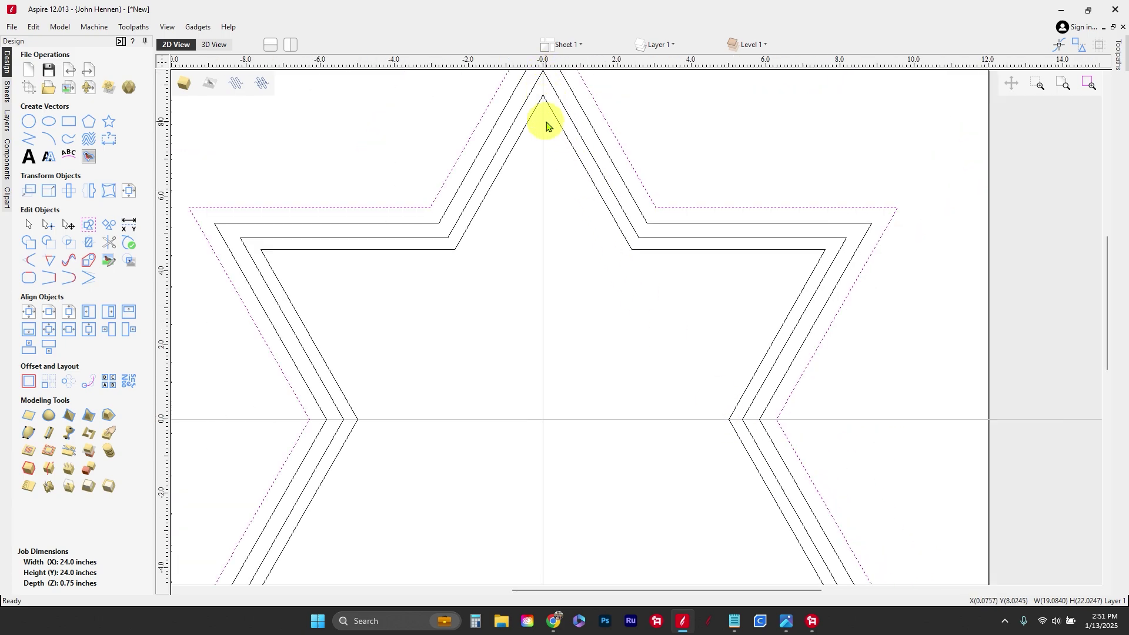
Show the badge image again and draw a circle on the star's top tip.
{"action": "left_click", "coordinate": [209, 83]}
{"action": "left_click", "coordinate": [28, 121]}
{"action": "scroll", "coordinate": [259, 412], "scroll_direction": "down", "scroll_amount": 3}
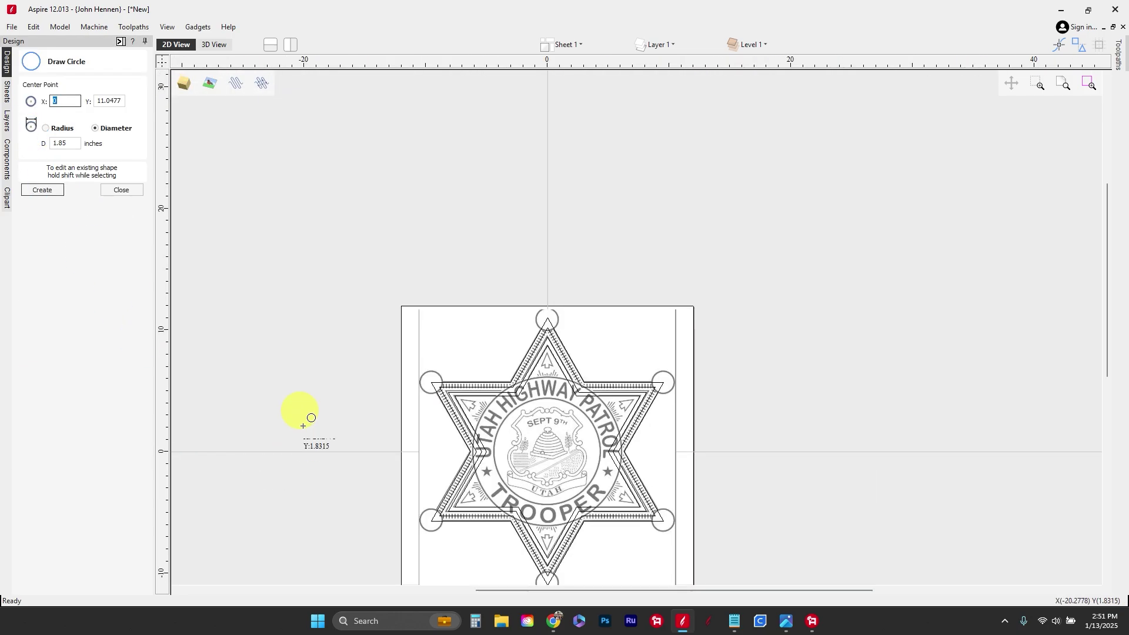
{"action": "scroll", "coordinate": [532, 323], "scroll_direction": "up", "scroll_amount": 3}
{"action": "scroll", "coordinate": [535, 330], "scroll_direction": "up", "scroll_amount": 2}
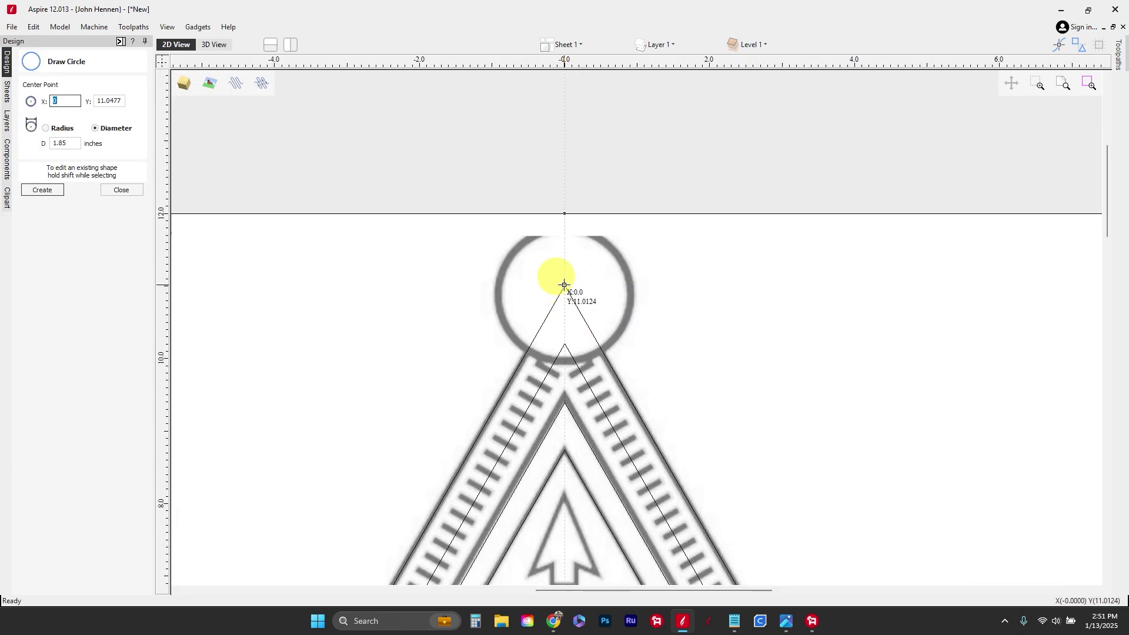
{"action": "left_click_drag", "start_coordinate": [564, 285], "coordinate": [615, 241]}
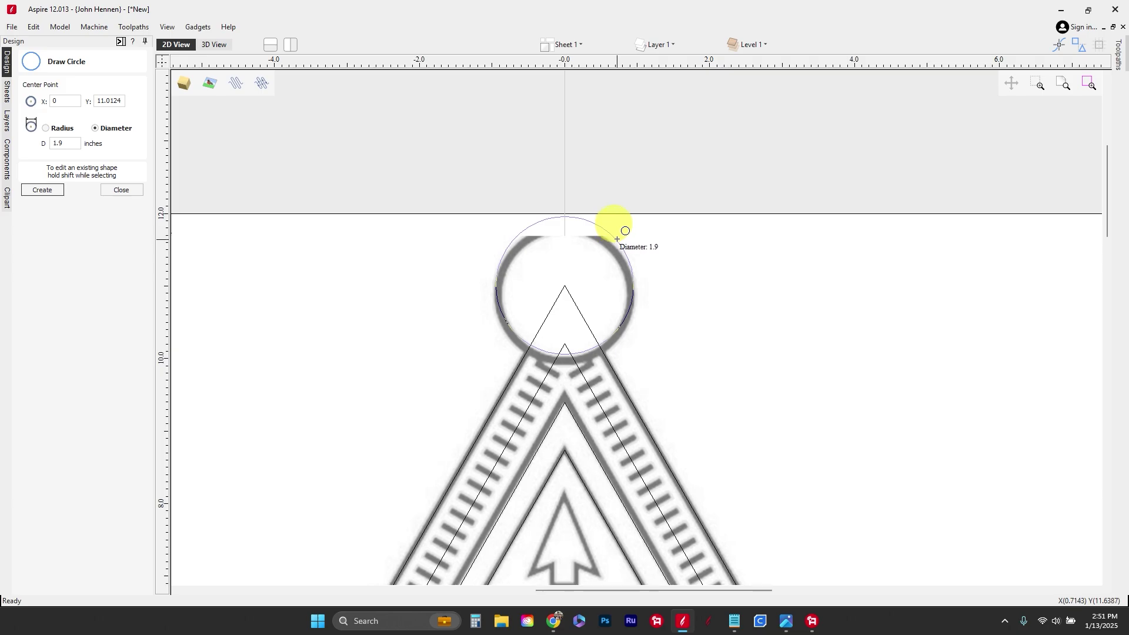
{"action": "left_click_drag", "start_coordinate": [617, 239], "coordinate": [618, 236]}
{"action": "key", "text": "Escape"}
{"action": "key", "text": "Down"}
{"action": "key", "text": "Down"}
{"action": "key", "text": "Down"}
{"action": "key", "text": "Down"}
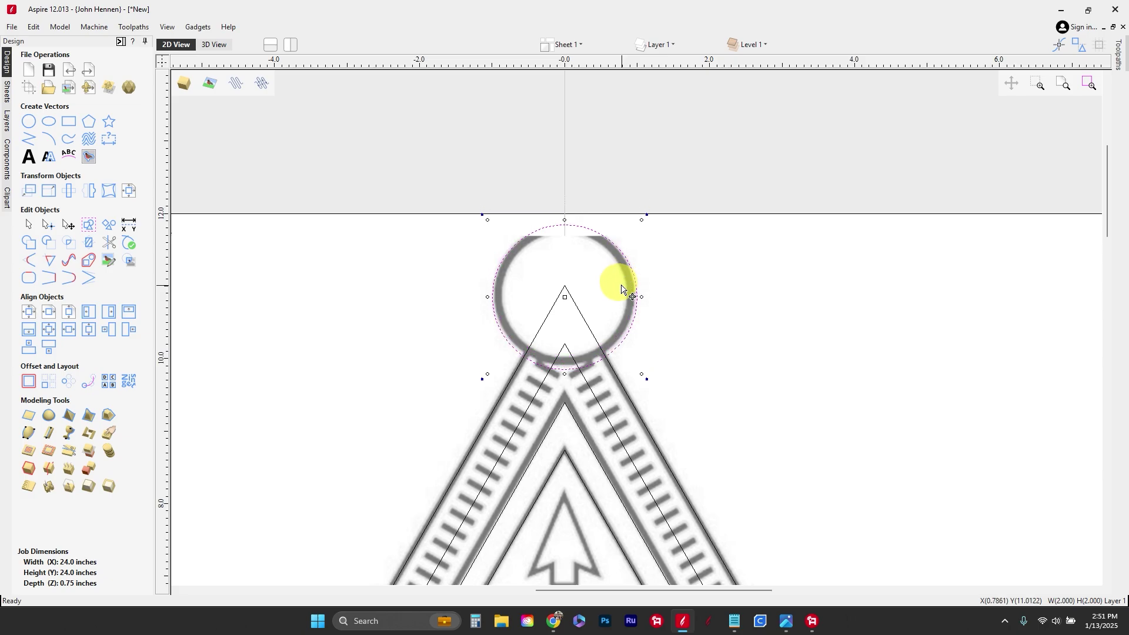
Set the top tip circle's diameter to 1.9 inches.
{"action": "left_click", "coordinate": [29, 121]}
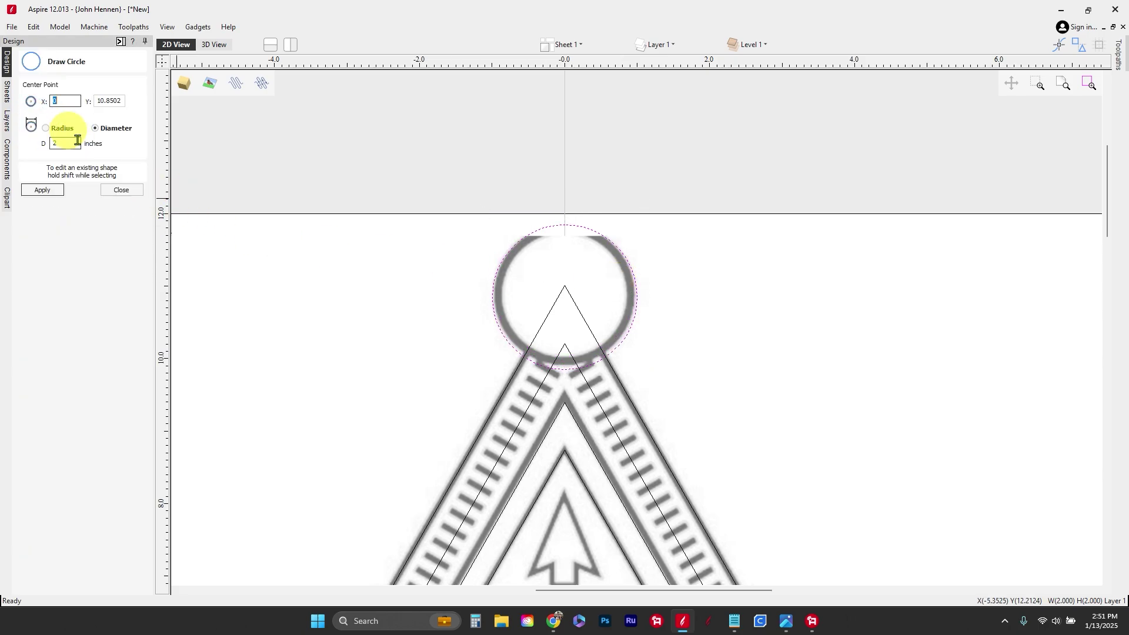
{"action": "double_click", "coordinate": [77, 140]}
{"action": "type", "text": "1.9"}
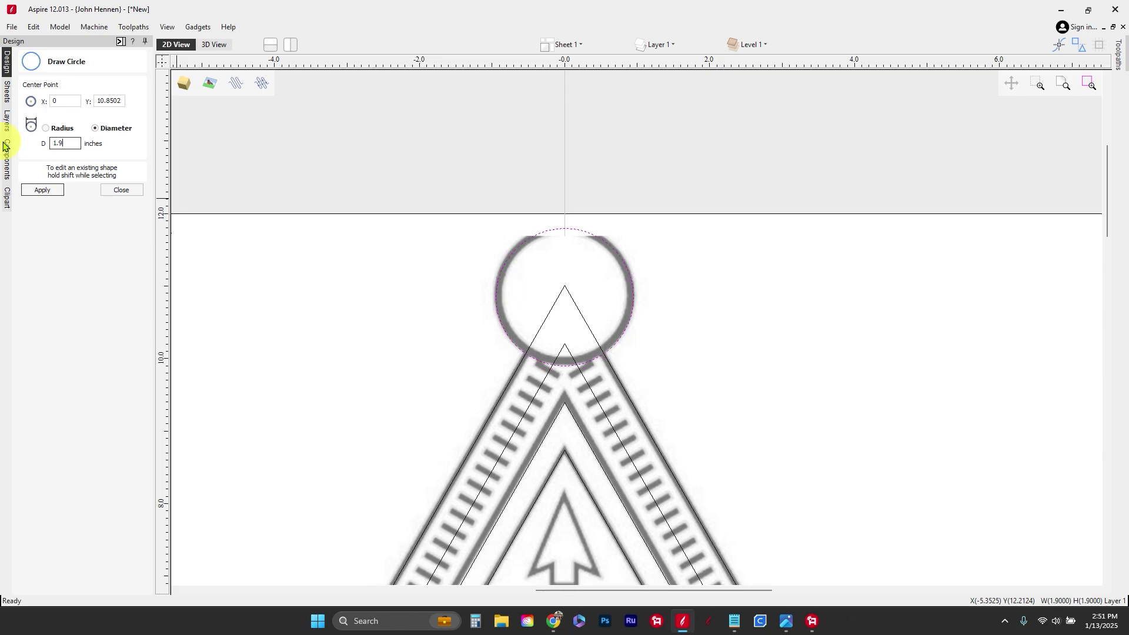
{"action": "left_click", "coordinate": [121, 190]}
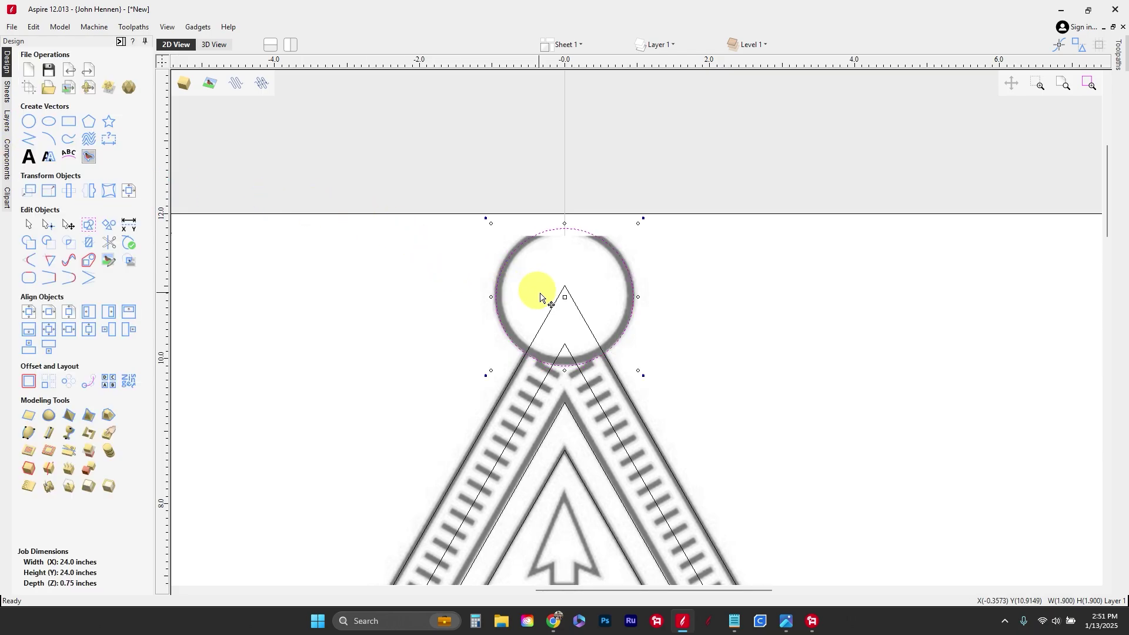
{"action": "scroll", "coordinate": [544, 297], "scroll_direction": "up", "scroll_amount": 2}
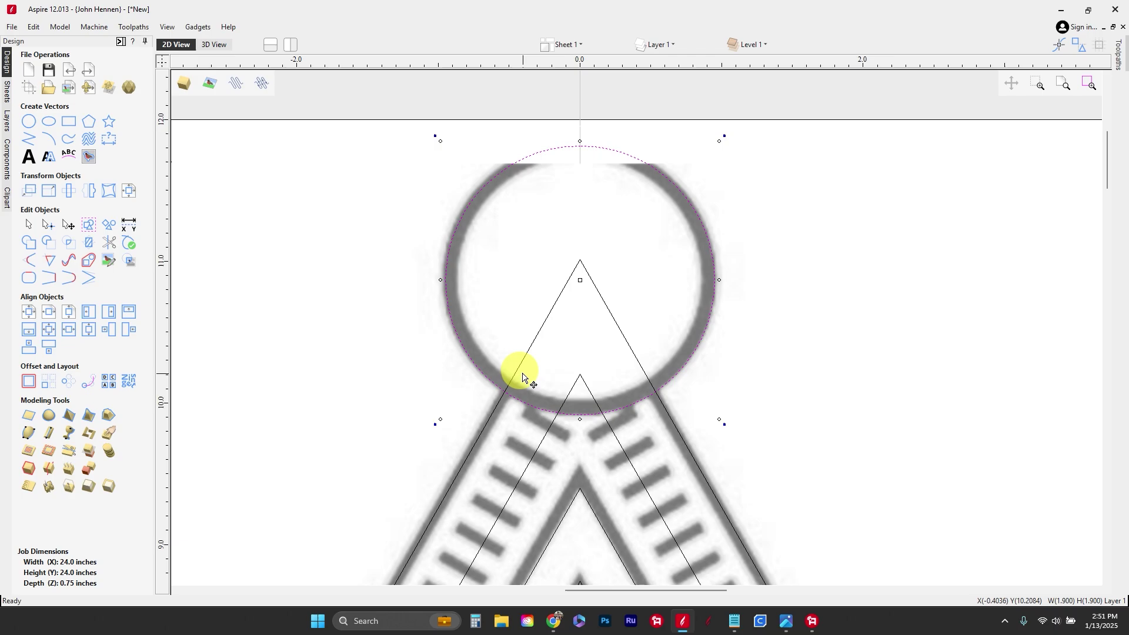
{"action": "scroll", "coordinate": [536, 357], "scroll_direction": "down", "scroll_amount": 1}
{"action": "scroll", "coordinate": [534, 223], "scroll_direction": "down", "scroll_amount": 4}
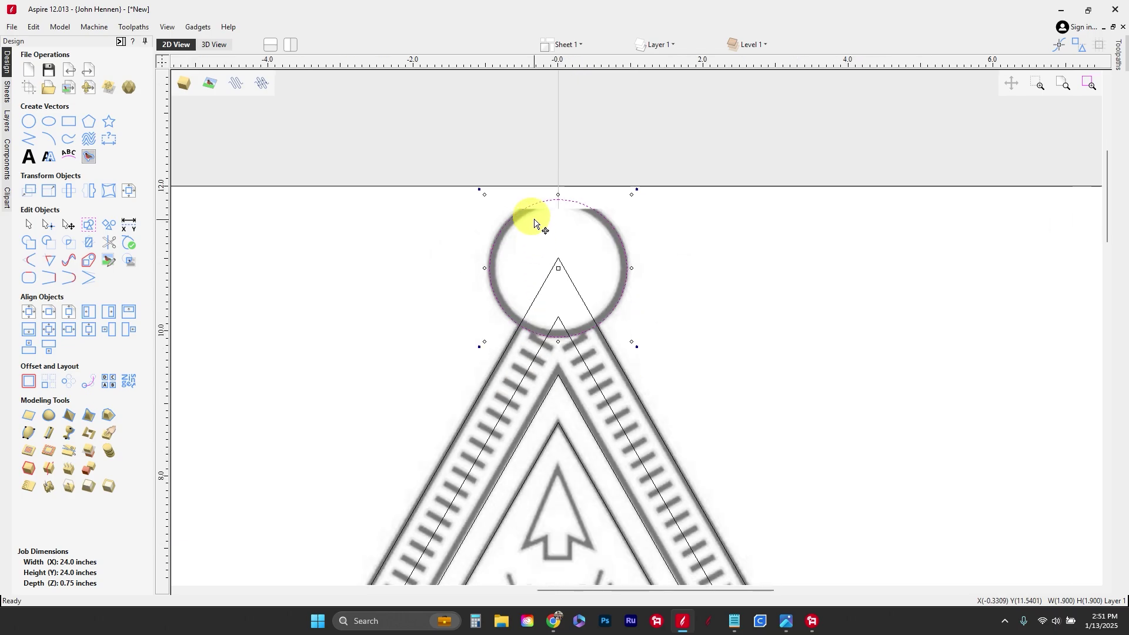
{"action": "scroll", "coordinate": [568, 265], "scroll_direction": "down", "scroll_amount": 2}
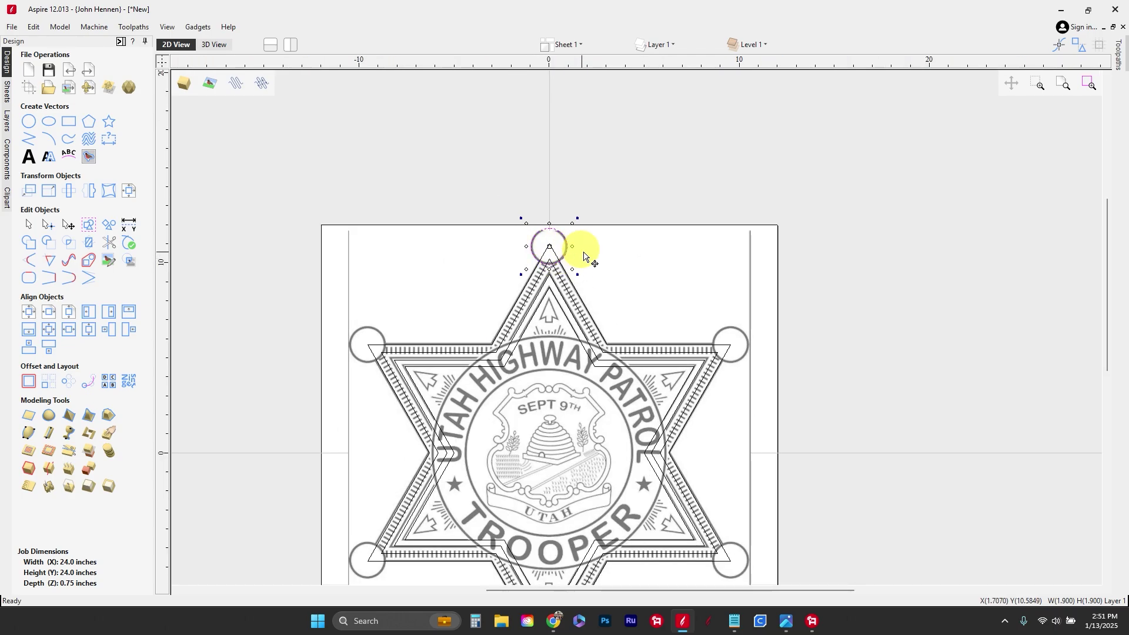
{"action": "scroll", "coordinate": [624, 250], "scroll_direction": "down", "scroll_amount": 2}
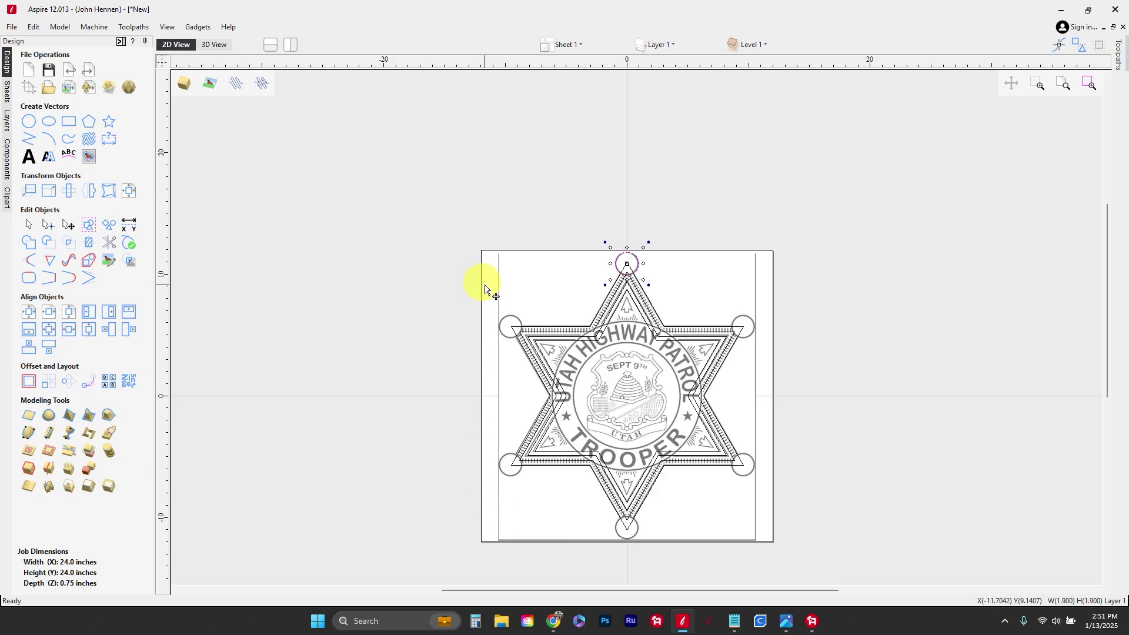
Circular-copy the 1.9-inch circle six times around a rotation centre with Y 0, one per star tip.
{"action": "left_click", "coordinate": [74, 386]}
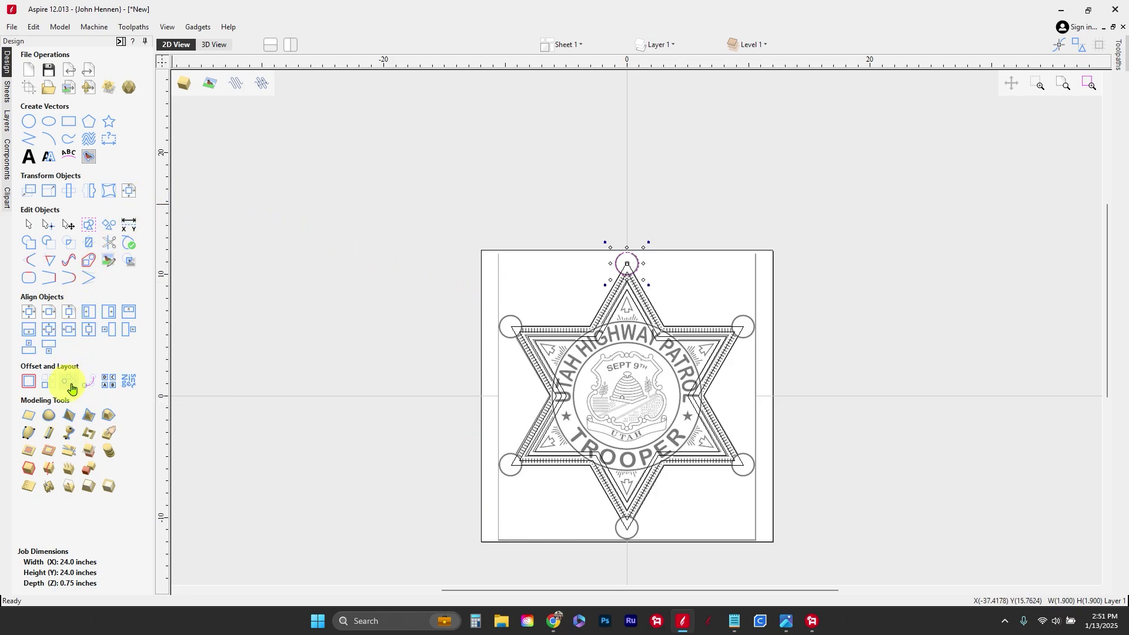
{"action": "left_click", "coordinate": [89, 134]}
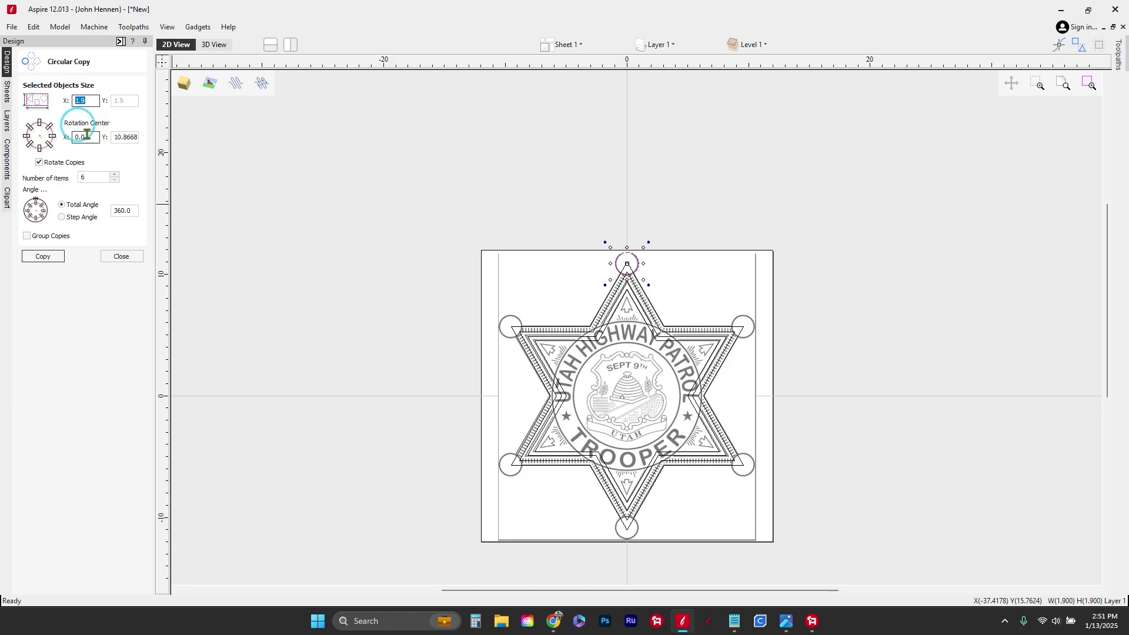
{"action": "left_click", "coordinate": [120, 135]}
{"action": "double_click", "coordinate": [115, 137]}
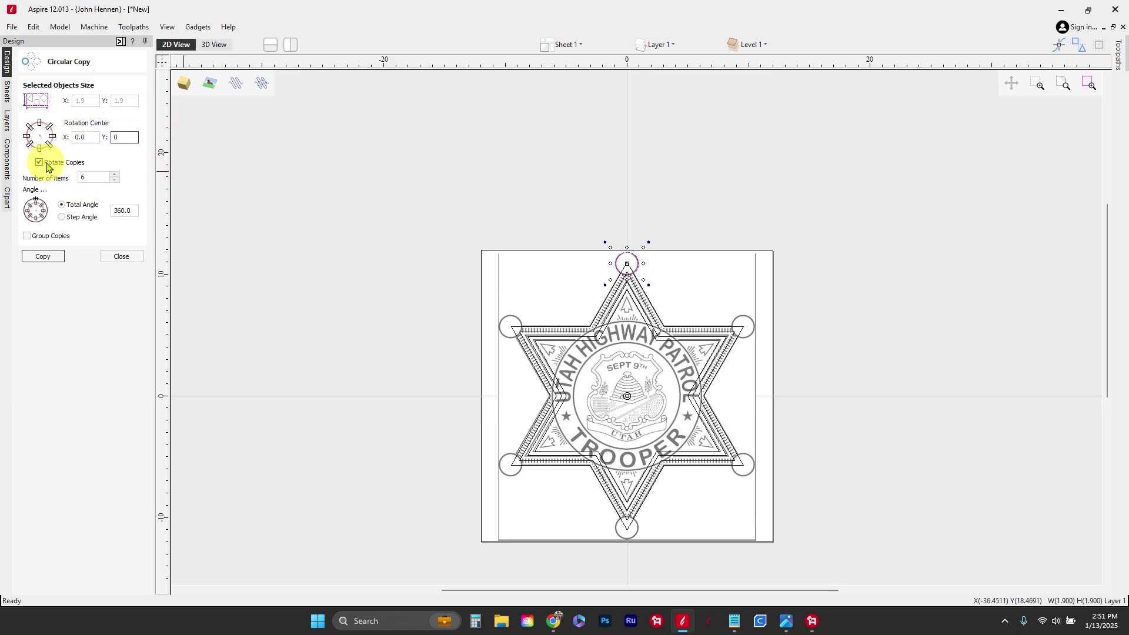
{"action": "type", "text": "0"}
{"action": "left_click", "coordinate": [56, 259]}
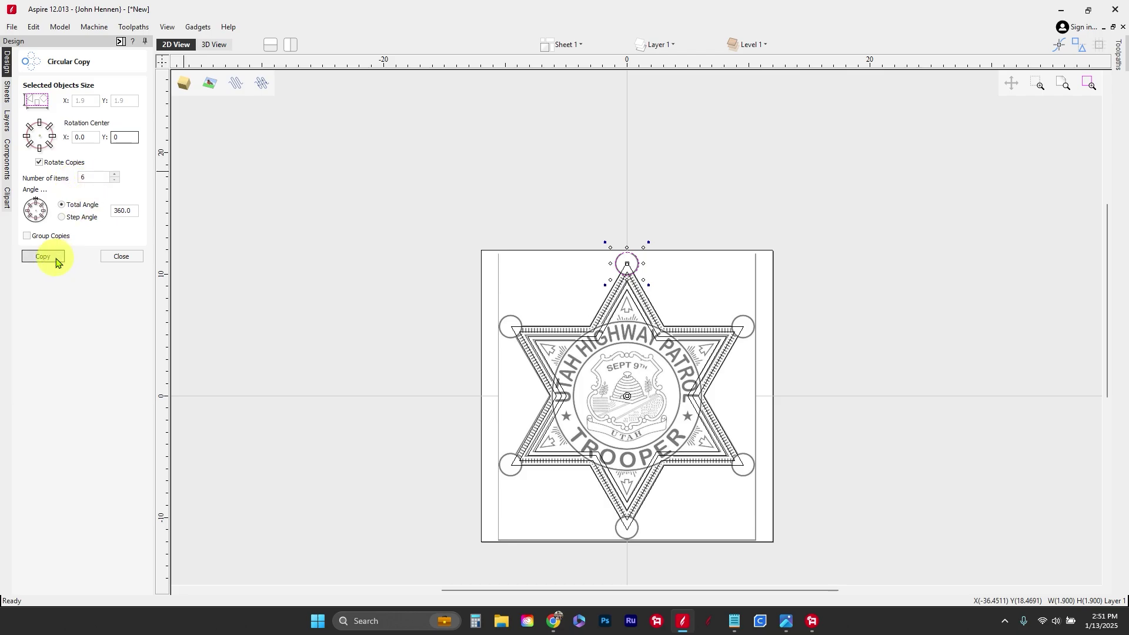
{"action": "left_click", "coordinate": [116, 258]}
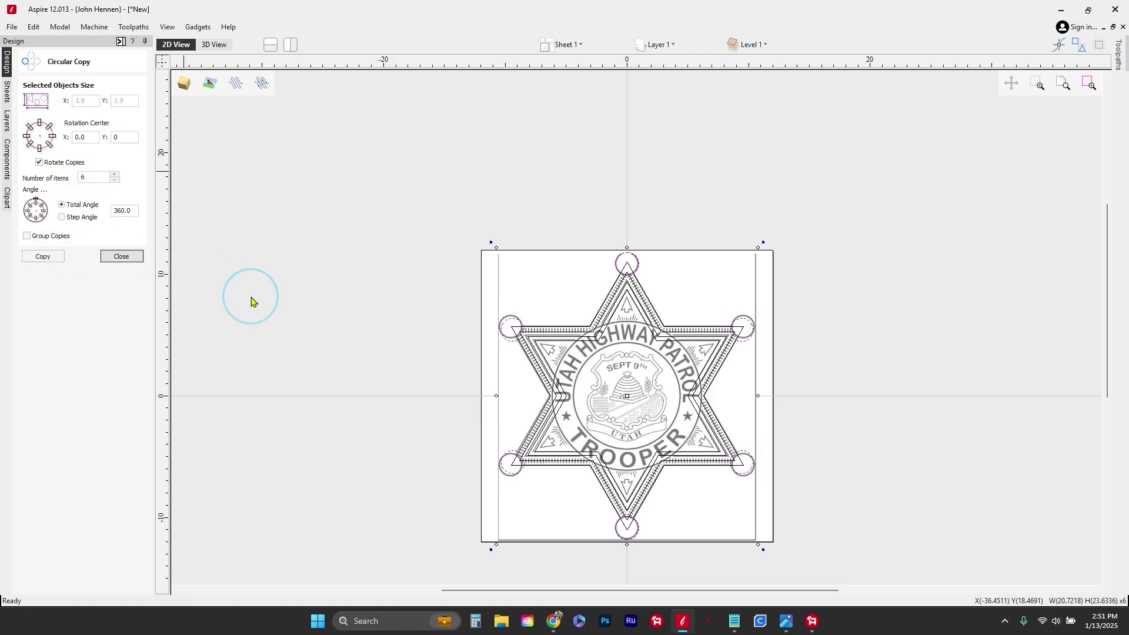
{"action": "scroll", "coordinate": [518, 341], "scroll_direction": "up", "scroll_amount": 6}
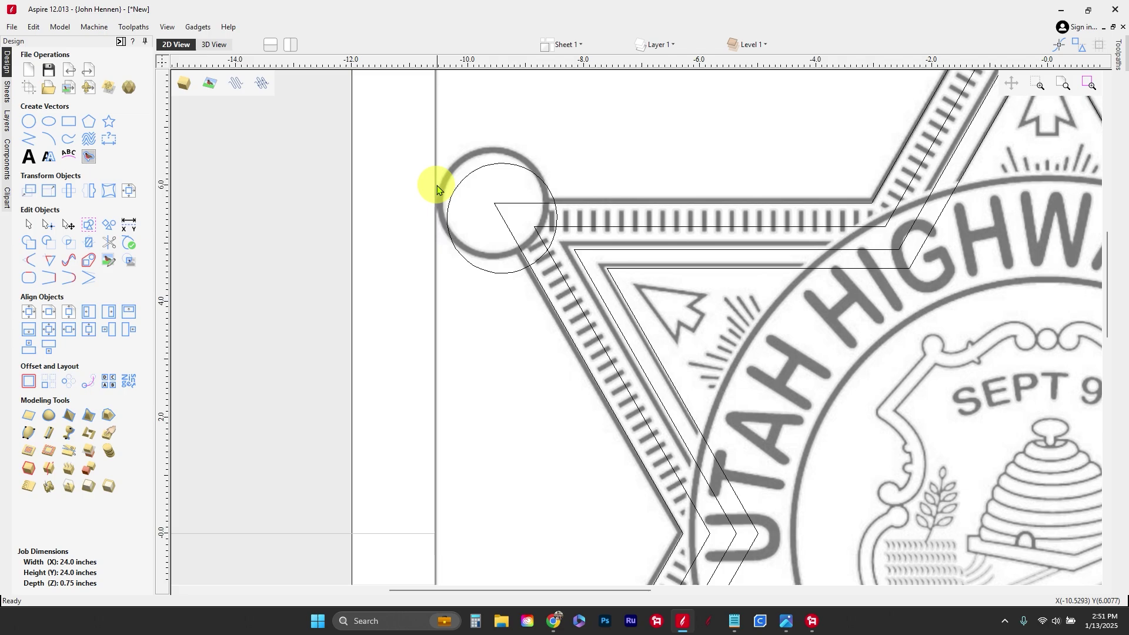
{"action": "scroll", "coordinate": [481, 252], "scroll_direction": "down", "scroll_amount": 3}
{"action": "scroll", "coordinate": [482, 253], "scroll_direction": "down", "scroll_amount": 2}
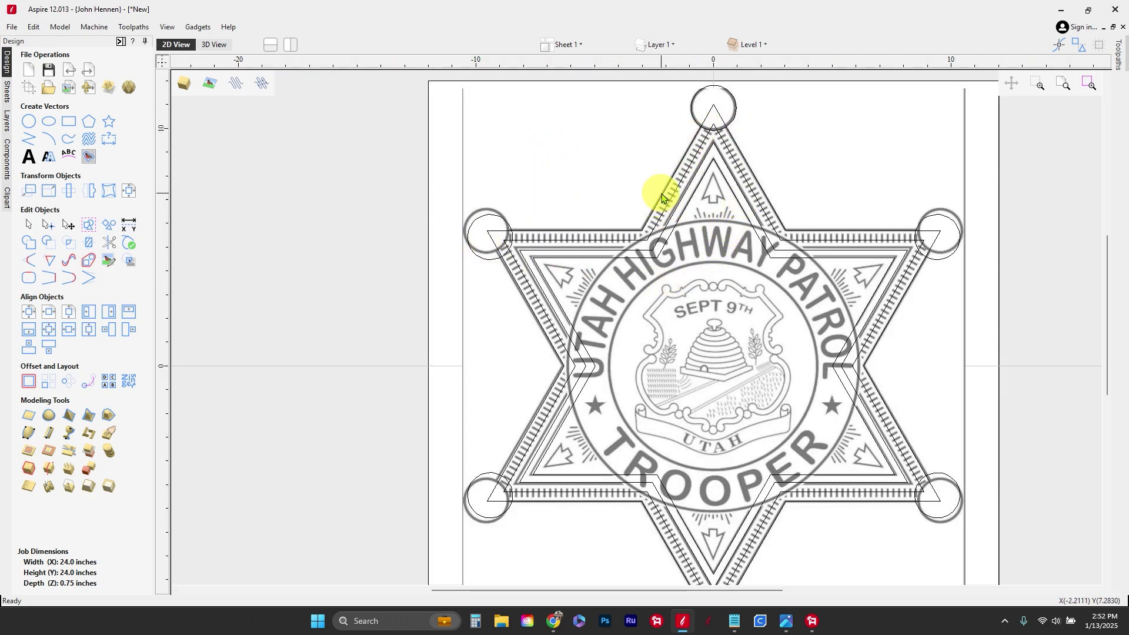
{"action": "scroll", "coordinate": [715, 107], "scroll_direction": "down", "scroll_amount": 2}
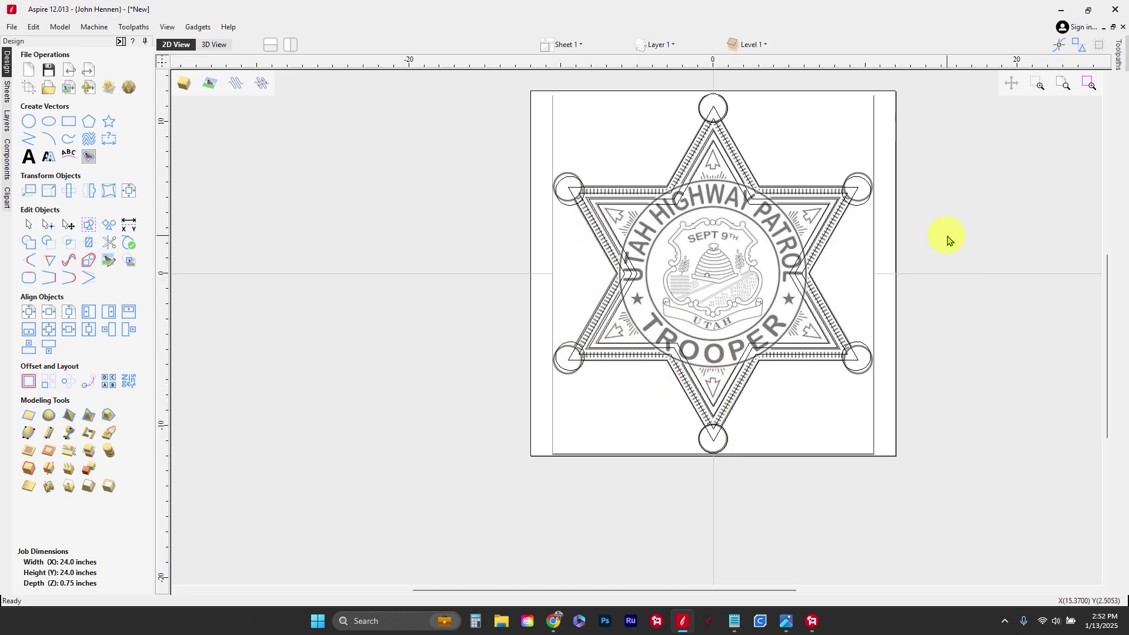
{"action": "scroll", "coordinate": [947, 238], "scroll_direction": "right", "scroll_amount": 3, "text": "shift"}
{"action": "scroll", "coordinate": [948, 238], "scroll_direction": "up", "scroll_amount": 2}
{"action": "scroll", "coordinate": [979, 255], "scroll_direction": "down", "scroll_amount": 3}
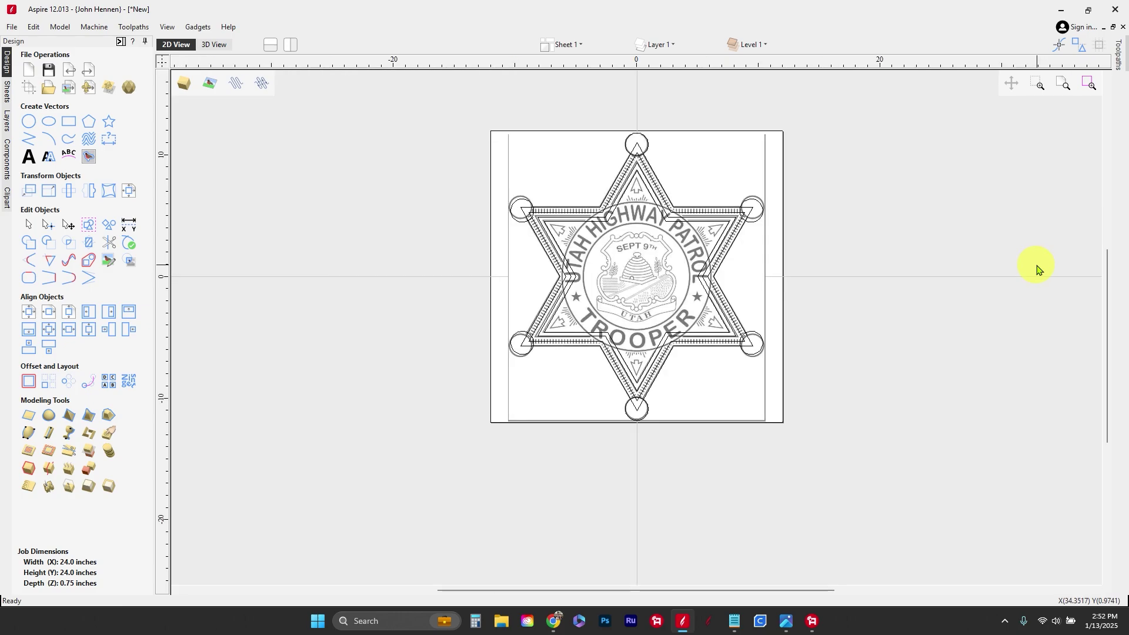
{"action": "scroll", "coordinate": [657, 286], "scroll_direction": "up", "scroll_amount": 1}
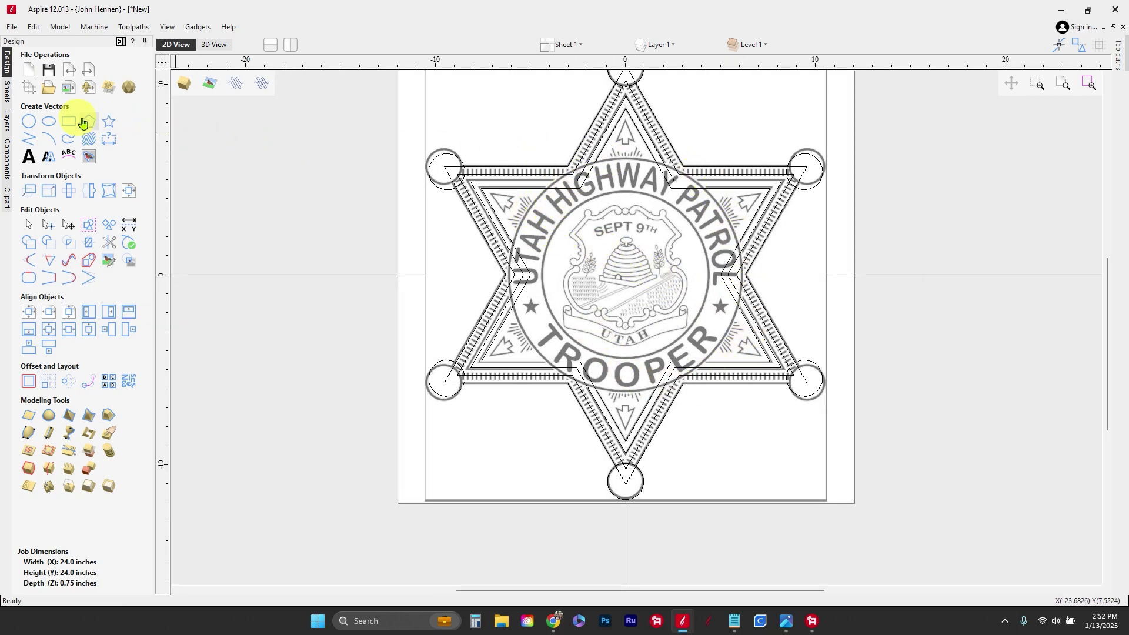
Draw a circle centred on the origin and set its diameter to 12.25 inches.
{"action": "left_click", "coordinate": [28, 121]}
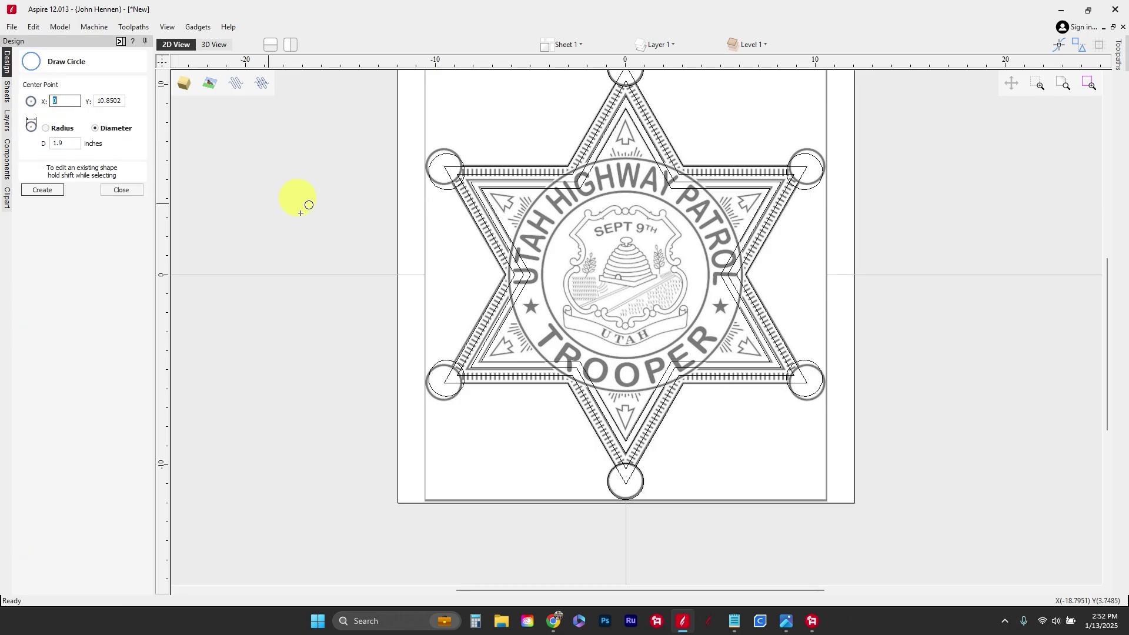
{"action": "left_click", "coordinate": [624, 276]}
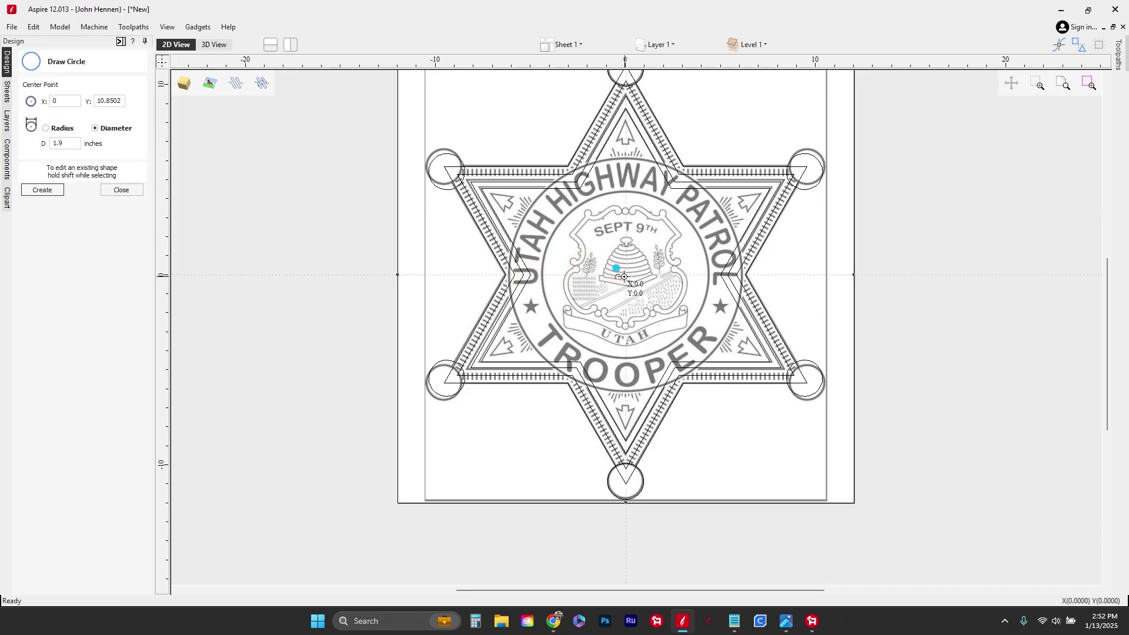
{"action": "left_click", "coordinate": [726, 205]}
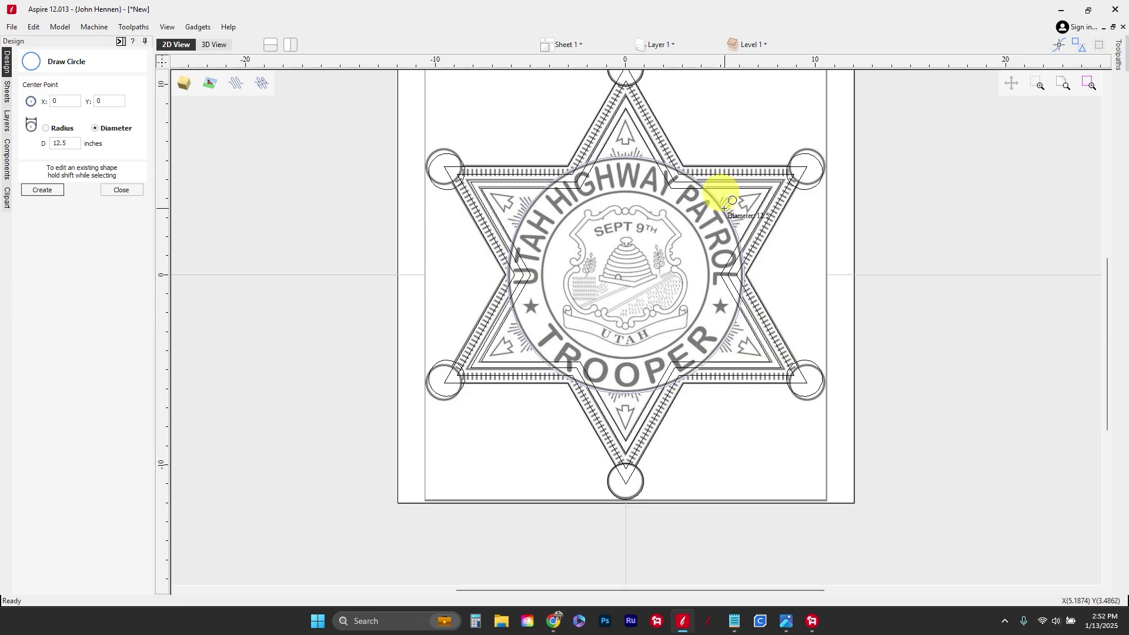
{"action": "left_click", "coordinate": [725, 208]}
{"action": "scroll", "coordinate": [724, 208], "scroll_direction": "up", "scroll_amount": 3}
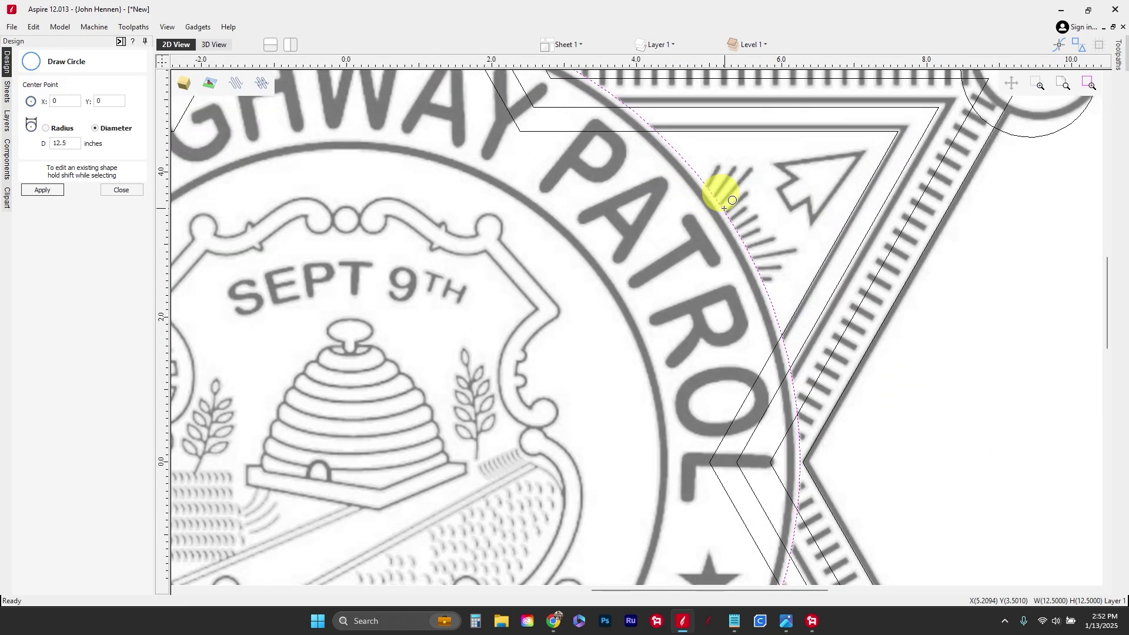
{"action": "scroll", "coordinate": [714, 224], "scroll_direction": "down", "scroll_amount": 1}
{"action": "scroll", "coordinate": [510, 106], "scroll_direction": "up", "scroll_amount": 3}
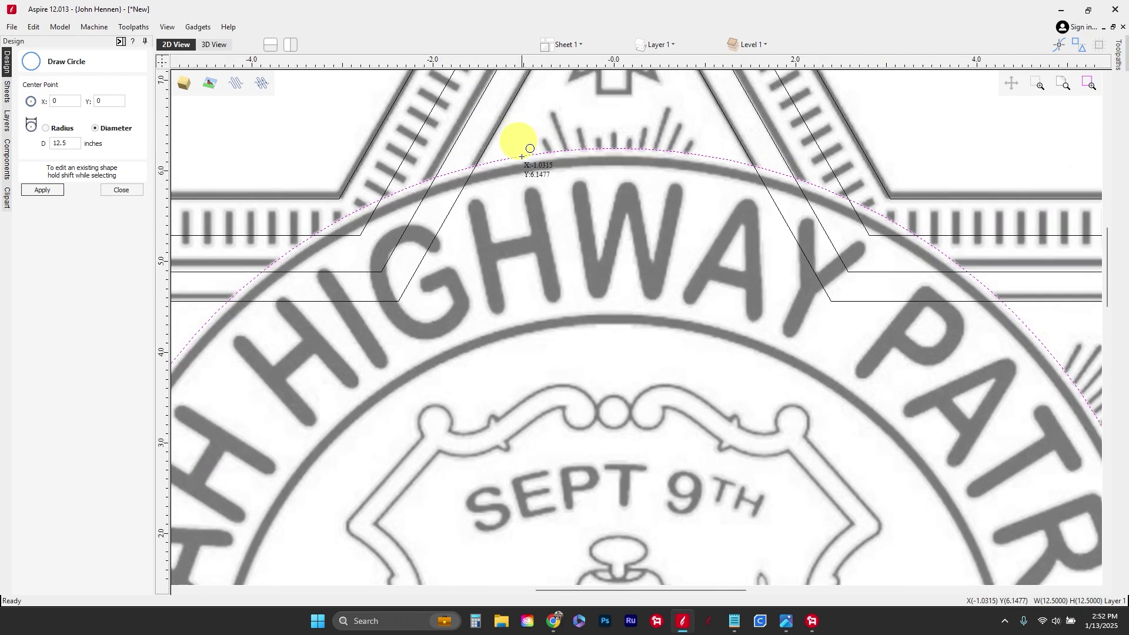
{"action": "double_click", "coordinate": [72, 143]}
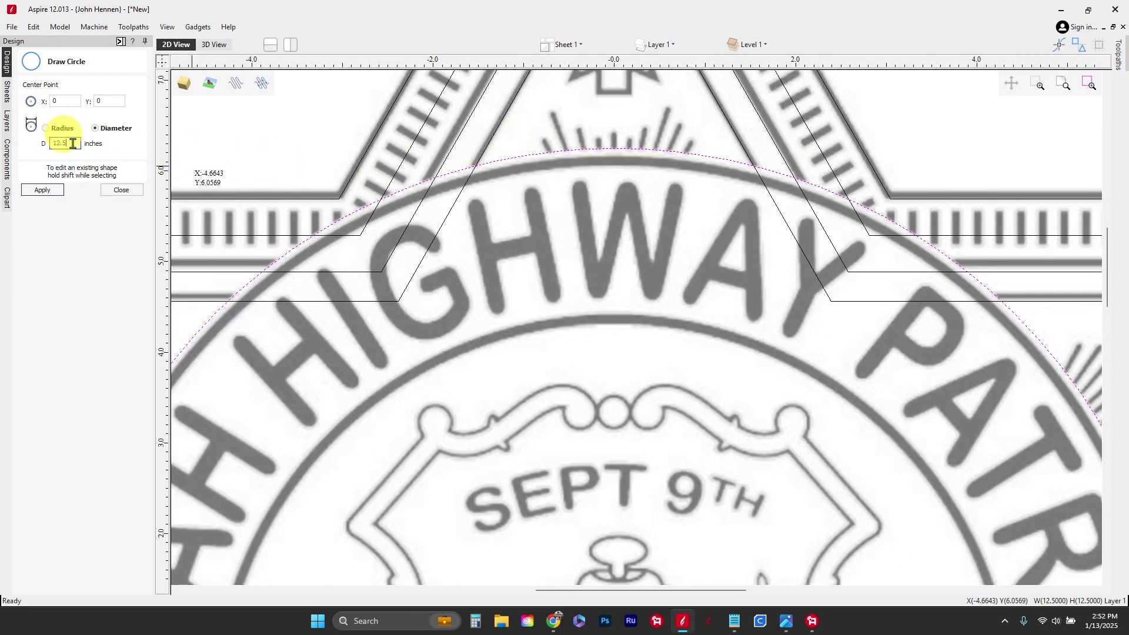
{"action": "type", "text": "12.25"}
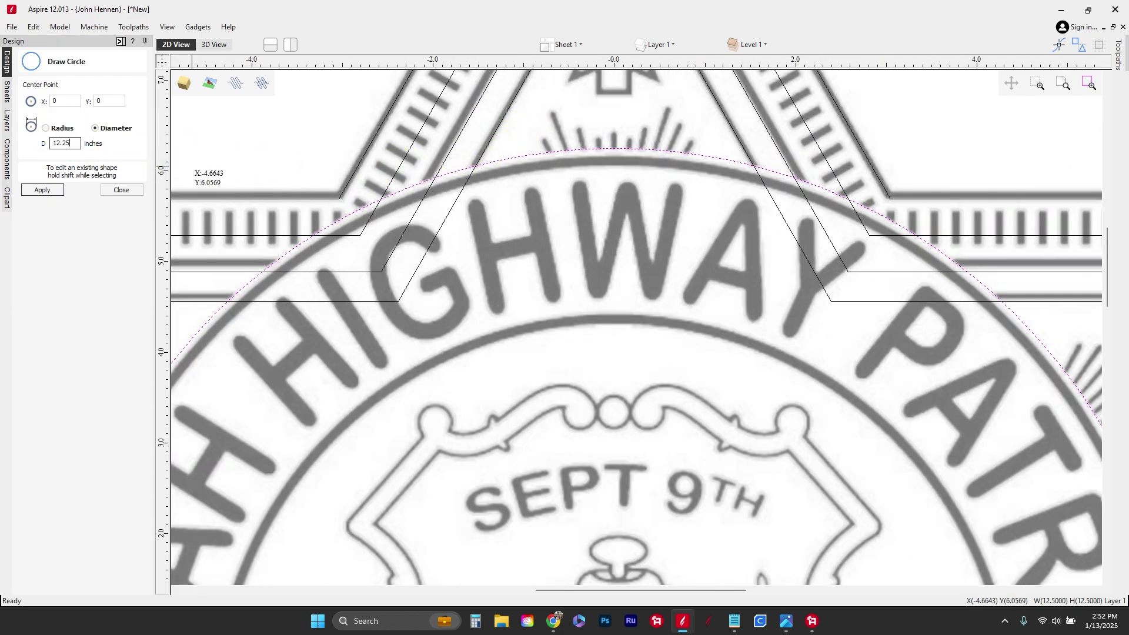
{"action": "left_click", "coordinate": [51, 189]}
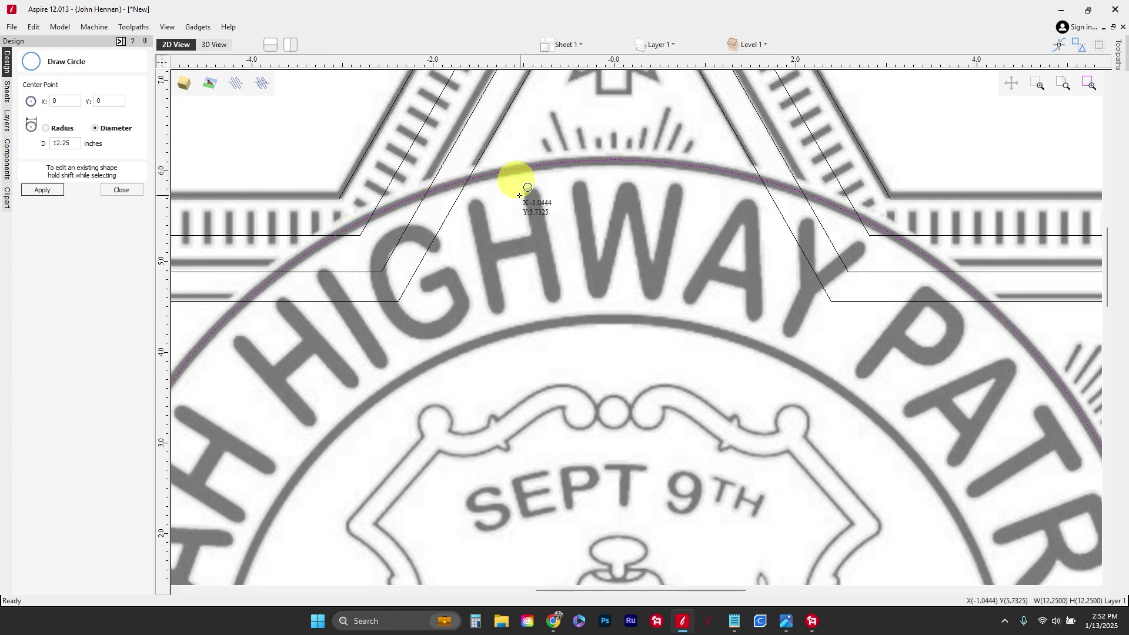
Add a second origin-centred circle with an 8.75-inch diameter inside the lettering.
{"action": "scroll", "coordinate": [528, 188], "scroll_direction": "down", "scroll_amount": 3}
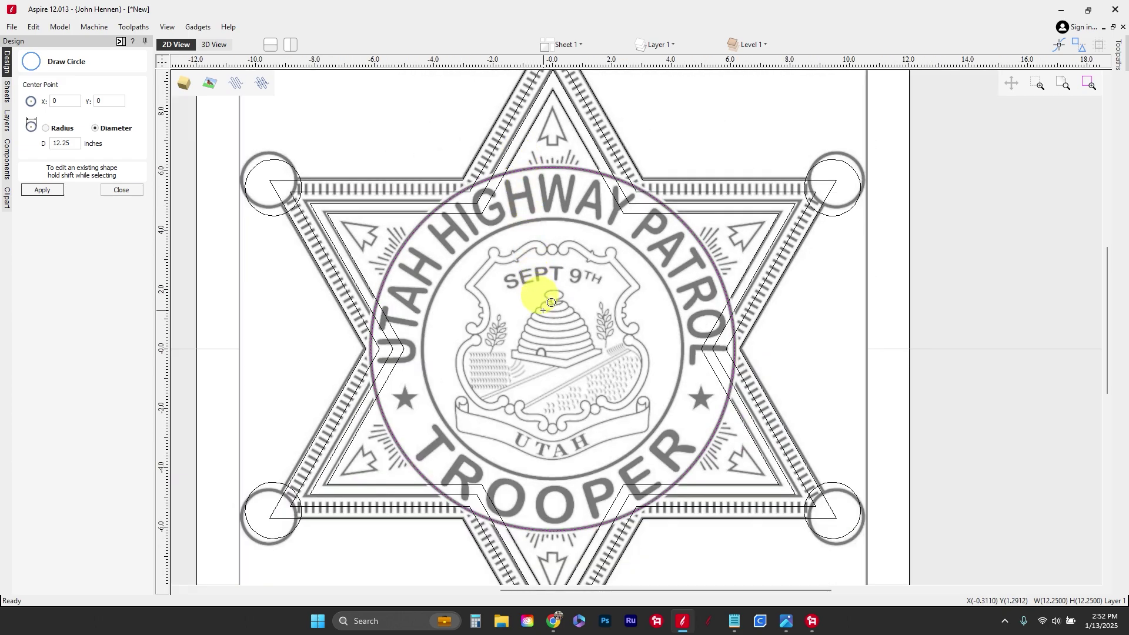
{"action": "left_click_drag", "start_coordinate": [555, 353], "coordinate": [568, 209]}
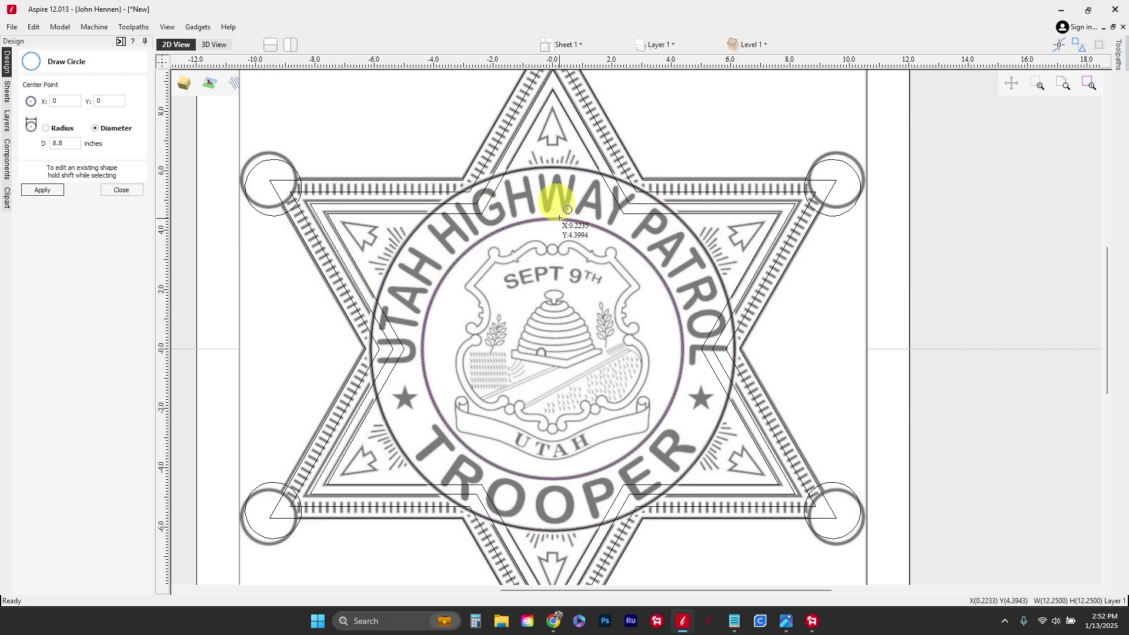
{"action": "scroll", "coordinate": [549, 221], "scroll_direction": "up", "scroll_amount": 4}
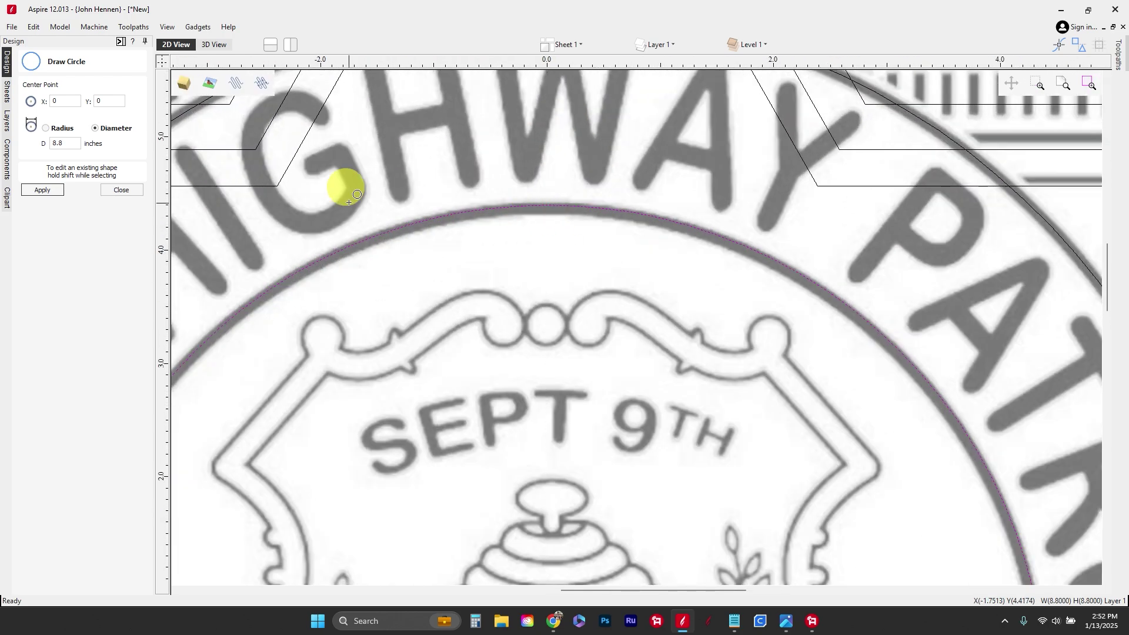
{"action": "double_click", "coordinate": [71, 143]}
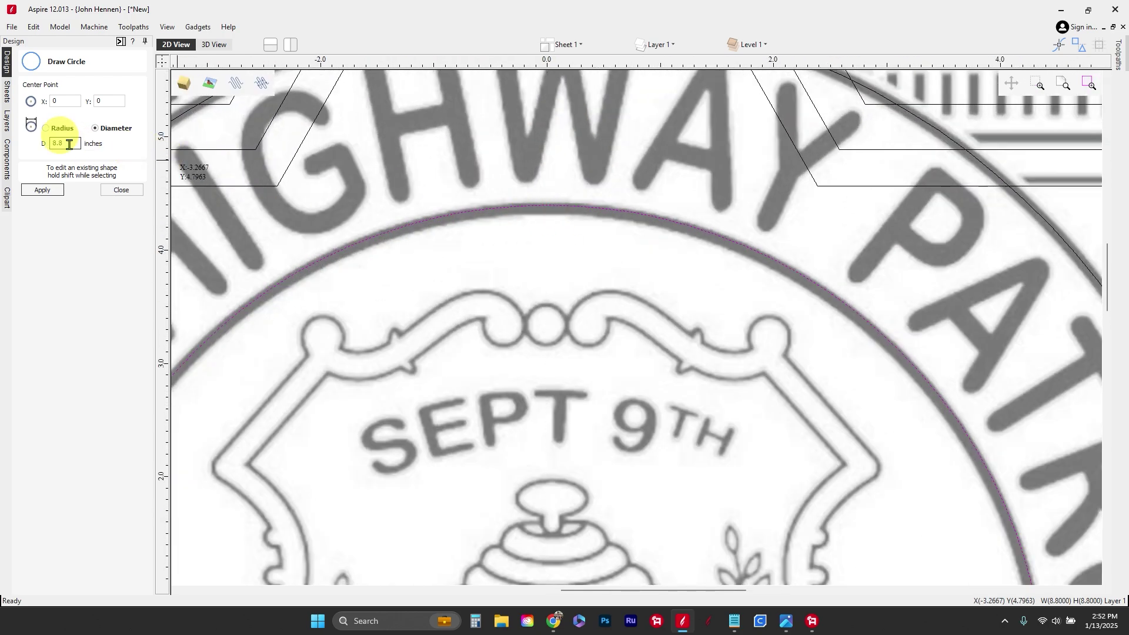
{"action": "type", "text": "8.75"}
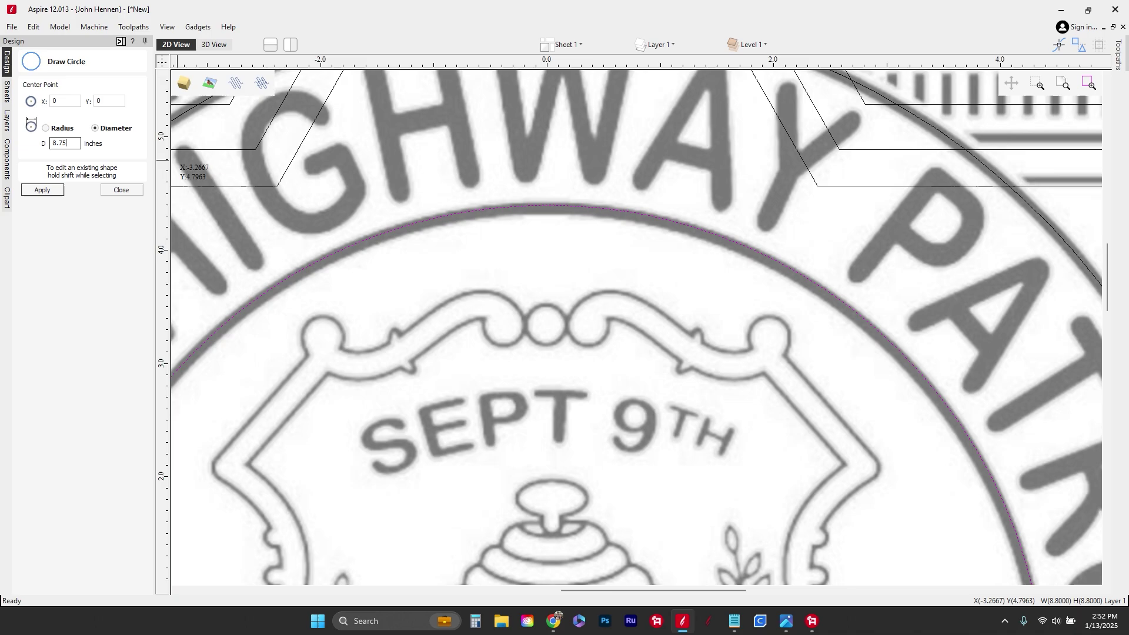
{"action": "left_click", "coordinate": [43, 189]}
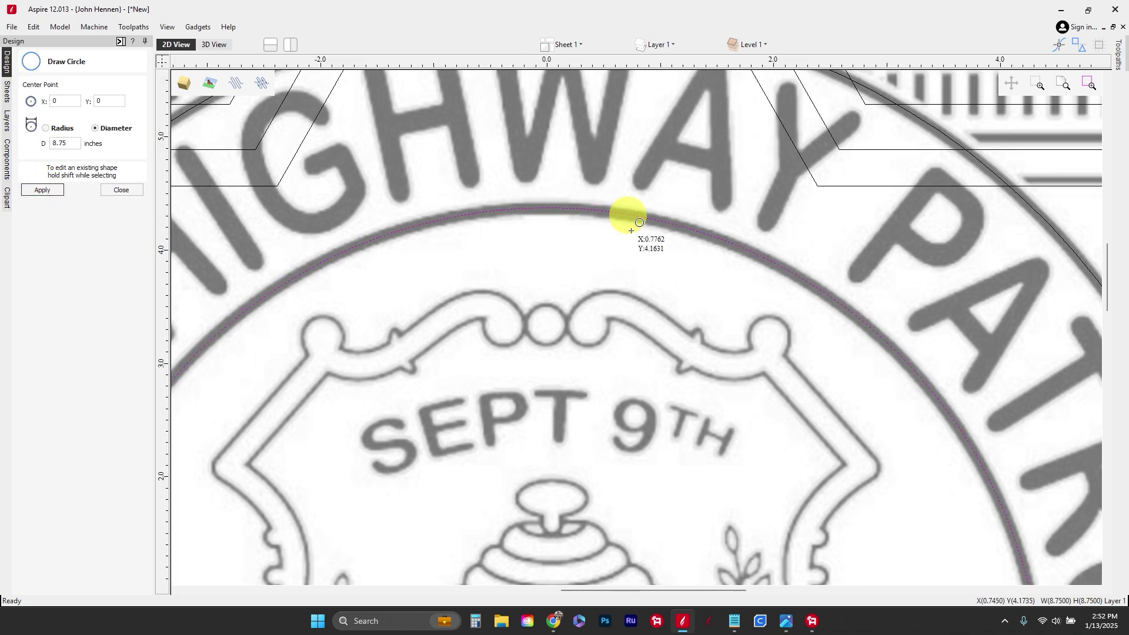
{"action": "scroll", "coordinate": [639, 222], "scroll_direction": "down", "scroll_amount": 4}
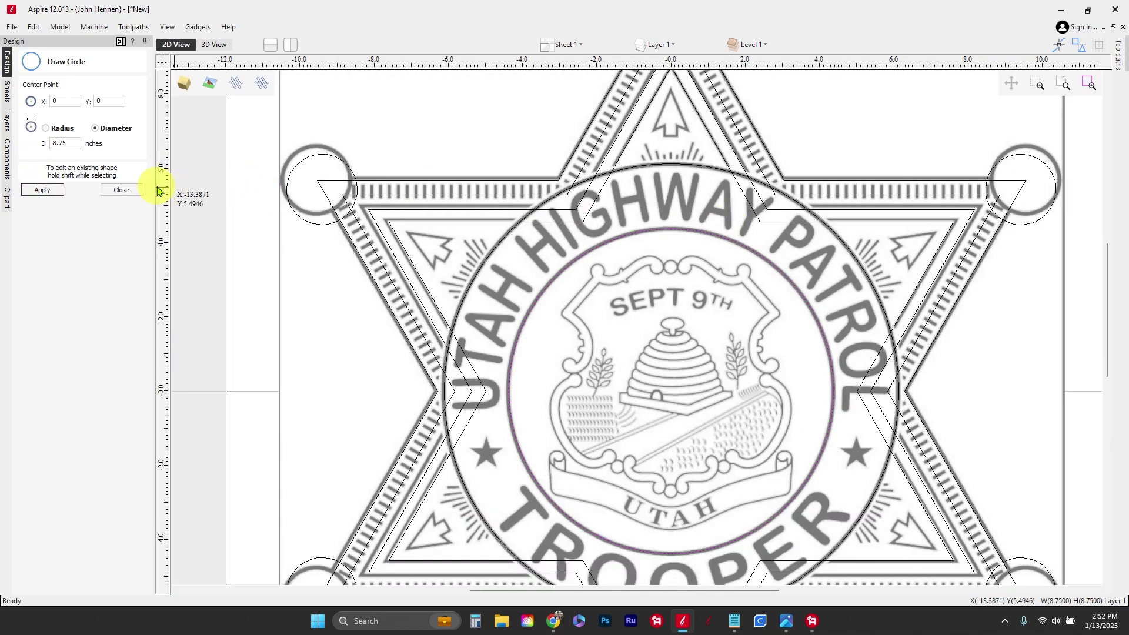
{"action": "left_click", "coordinate": [123, 190]}
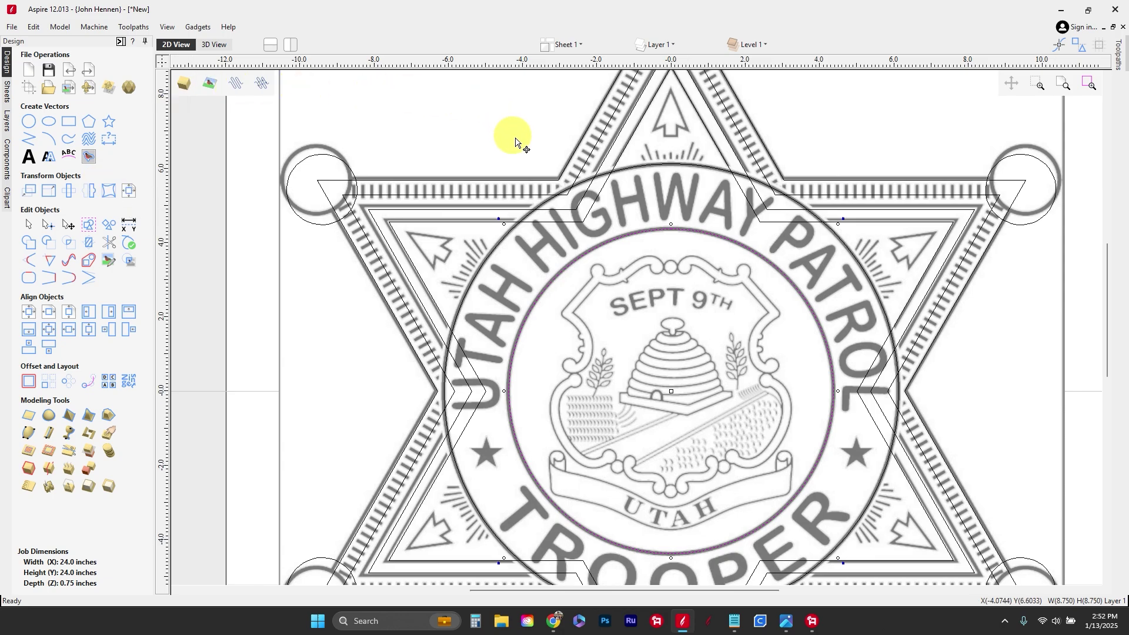
{"action": "scroll", "coordinate": [549, 222], "scroll_direction": "down", "scroll_amount": 3}
{"action": "scroll", "coordinate": [531, 380], "scroll_direction": "up", "scroll_amount": 3}
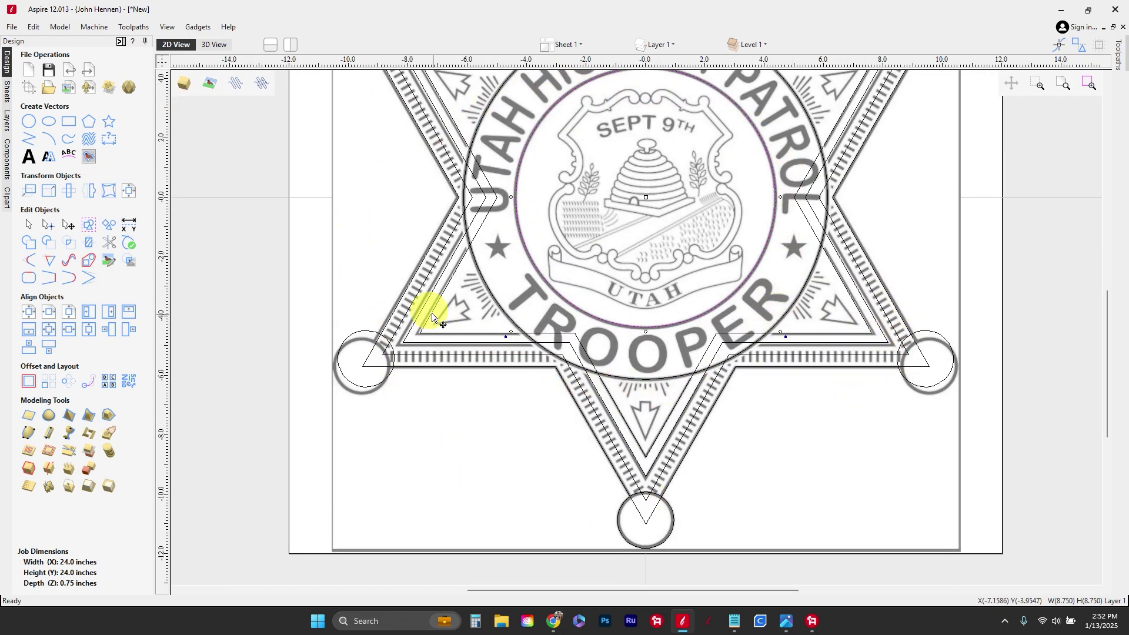
{"action": "scroll", "coordinate": [522, 348], "scroll_direction": "down", "scroll_amount": 3}
{"action": "scroll", "coordinate": [580, 252], "scroll_direction": "up", "scroll_amount": 2}
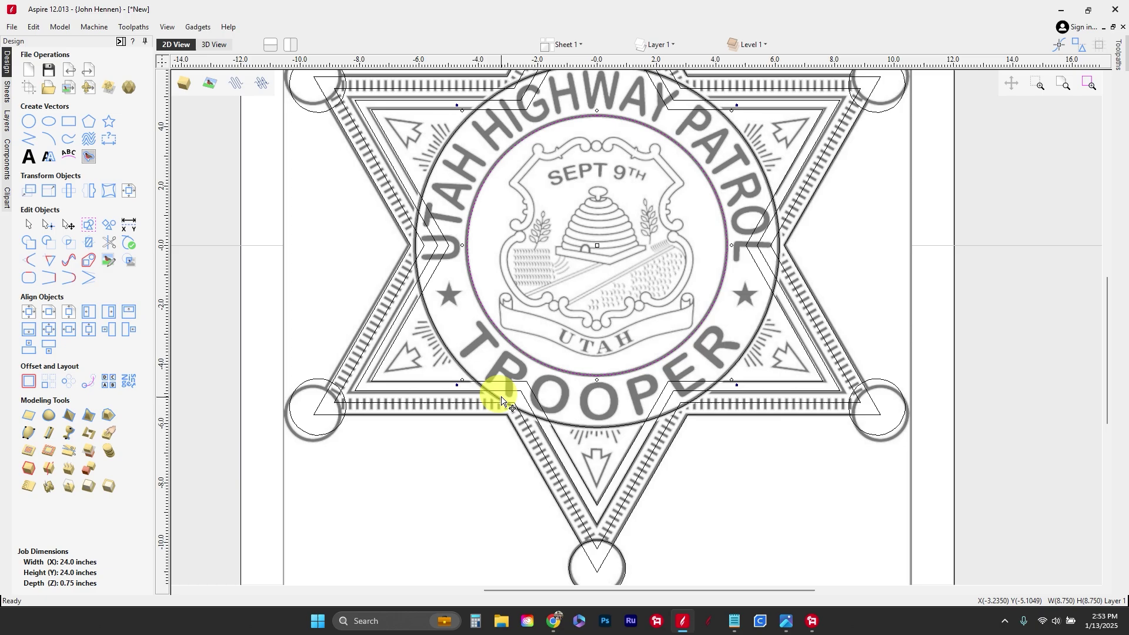
Draw an 11.8-inch diameter circle centred at 0,0 inside the 12.25-inch ring, then deselect it.
{"action": "left_click", "coordinate": [29, 121]}
{"action": "scroll", "coordinate": [588, 220], "scroll_direction": "up", "scroll_amount": 1}
{"action": "scroll", "coordinate": [587, 226], "scroll_direction": "down", "scroll_amount": 2}
{"action": "scroll", "coordinate": [582, 288], "scroll_direction": "up", "scroll_amount": 1}
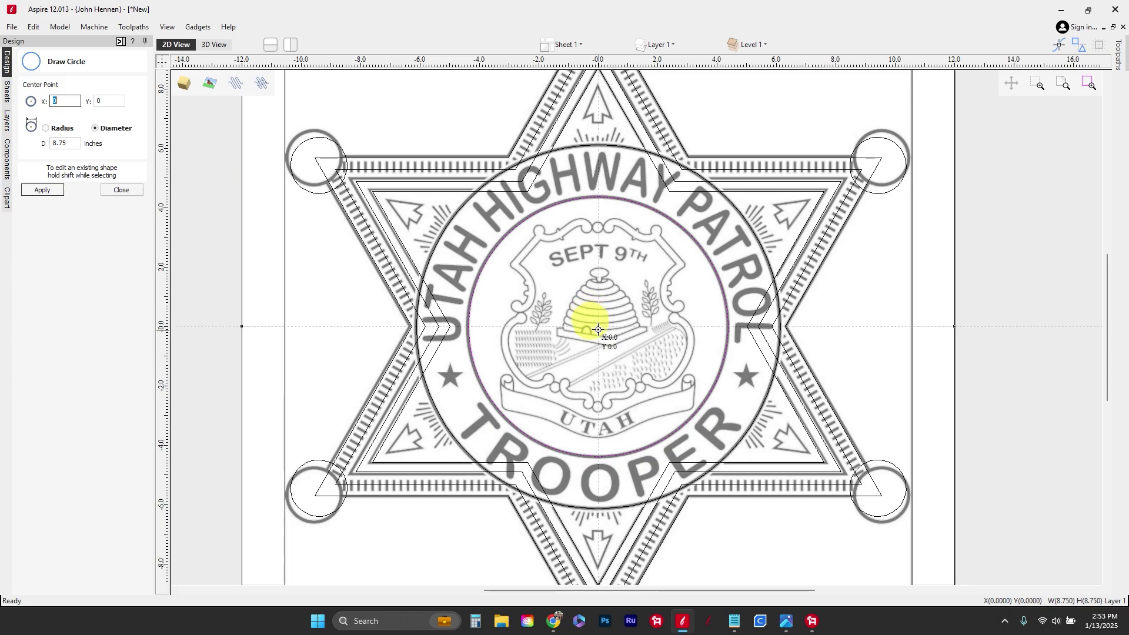
{"action": "left_click_drag", "start_coordinate": [599, 326], "coordinate": [599, 144]}
{"action": "scroll", "coordinate": [585, 134], "scroll_direction": "up", "scroll_amount": 7}
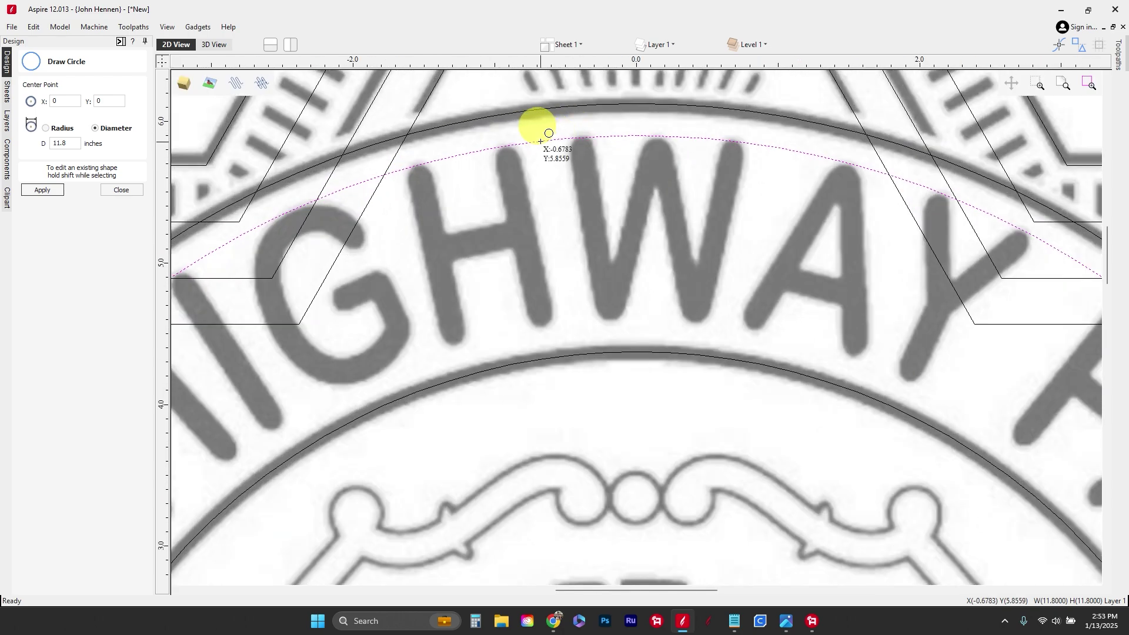
{"action": "scroll", "coordinate": [548, 133], "scroll_direction": "down", "scroll_amount": 7}
{"action": "key", "text": "Escape"}
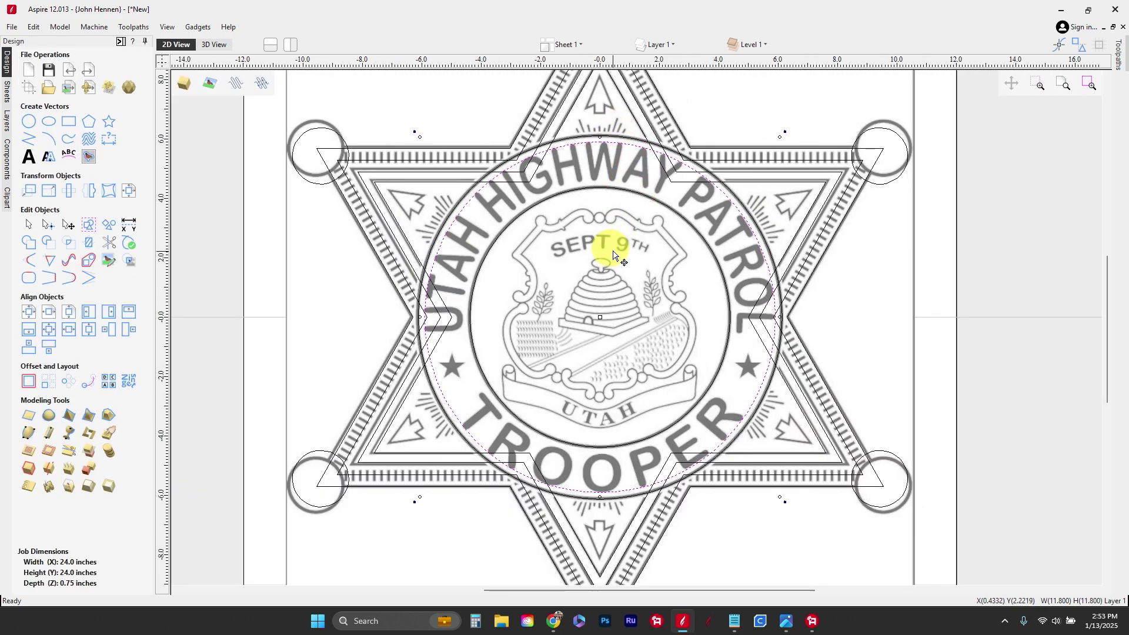
{"action": "left_click", "coordinate": [217, 286]}
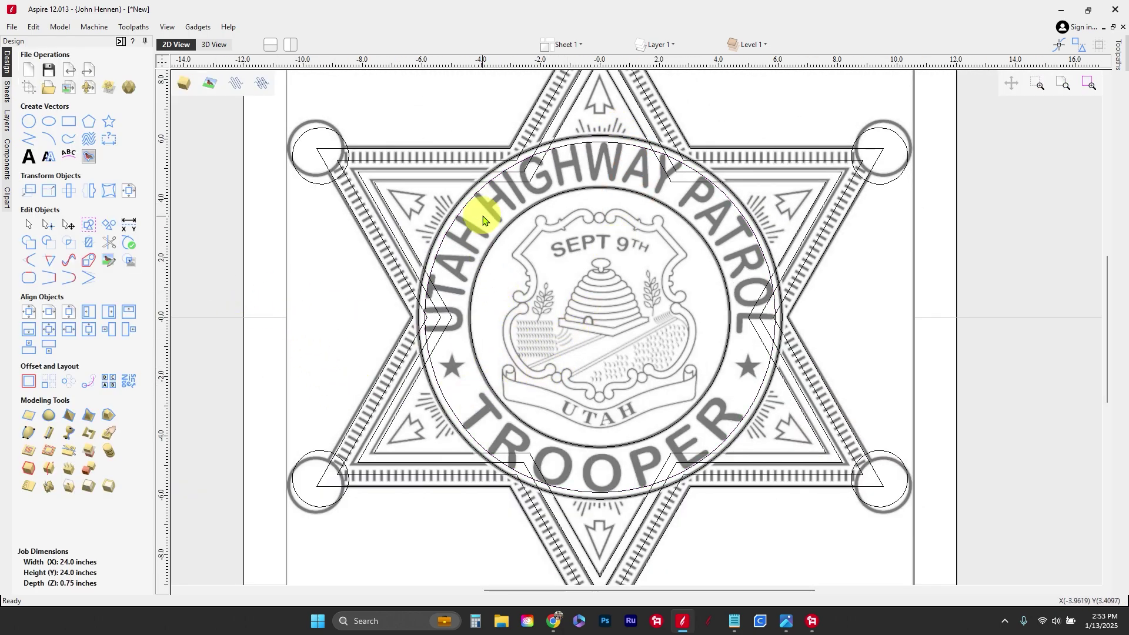